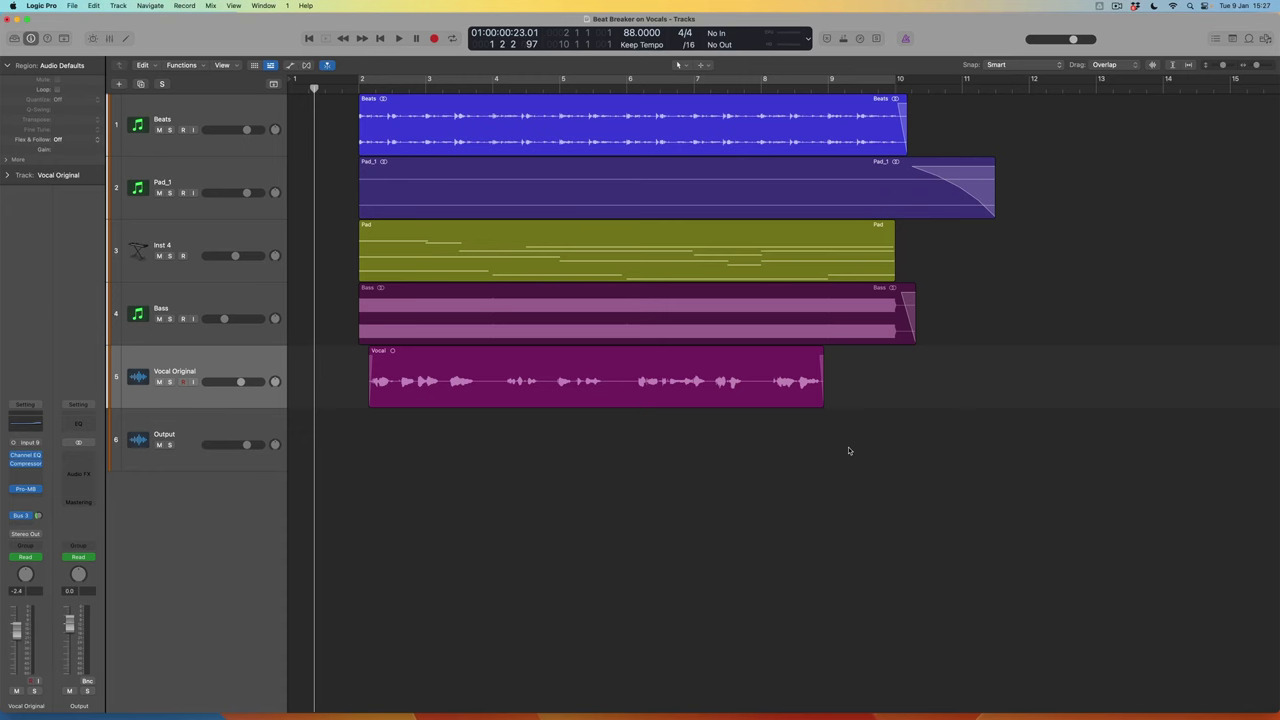
- Play the arrangement, and duplicate the Vocal Original track as Beat Breaker Vocal with a copy of its vocal region
key(space)
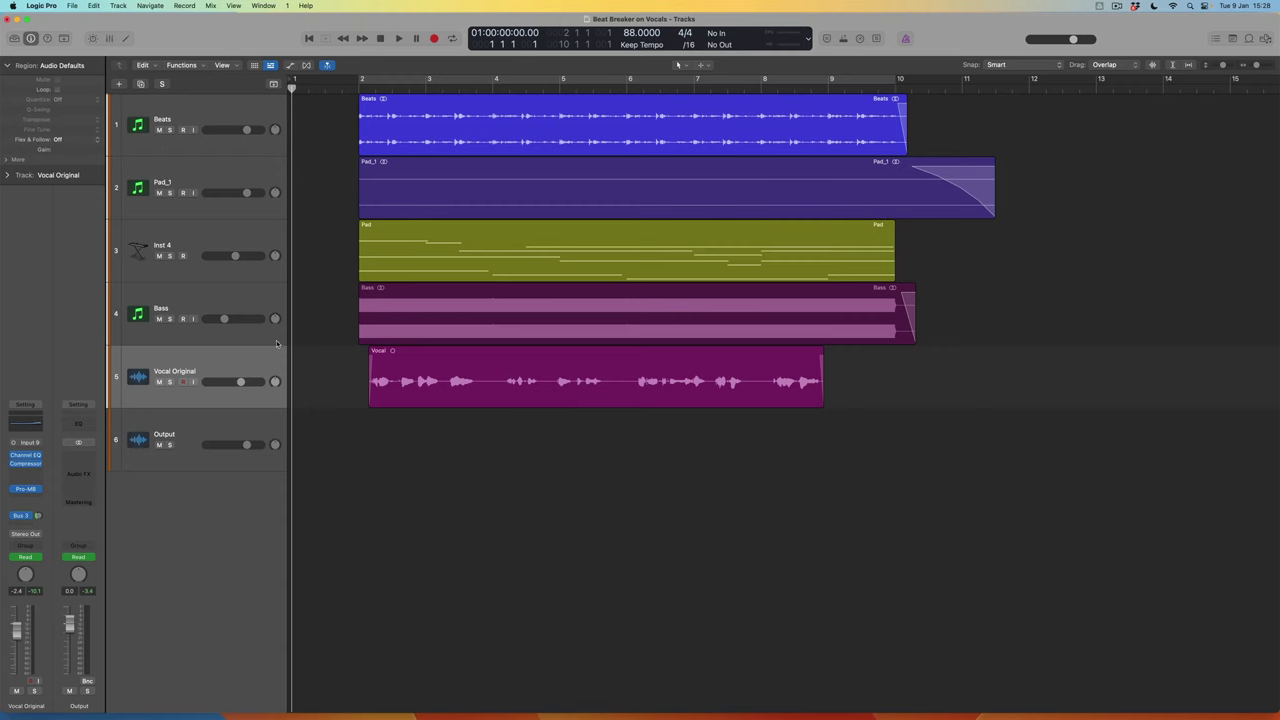
click(255, 366)
click(143, 85)
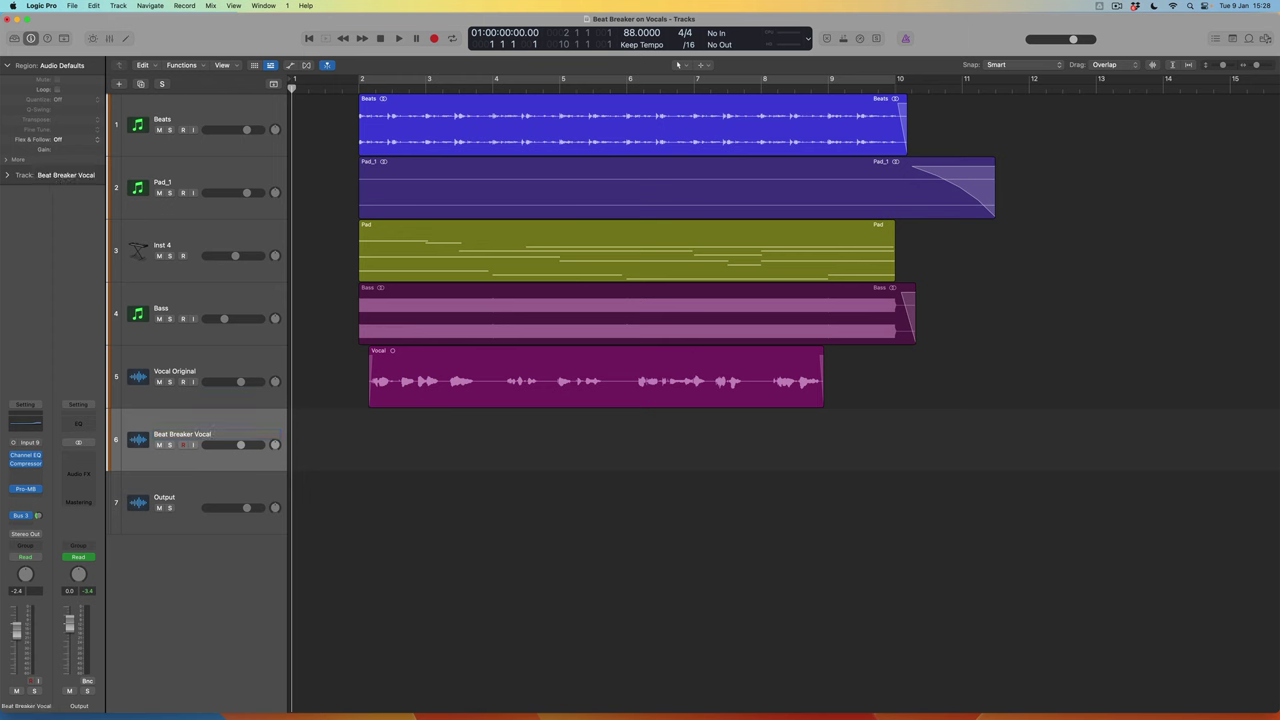
drag(550, 407, 550, 424)
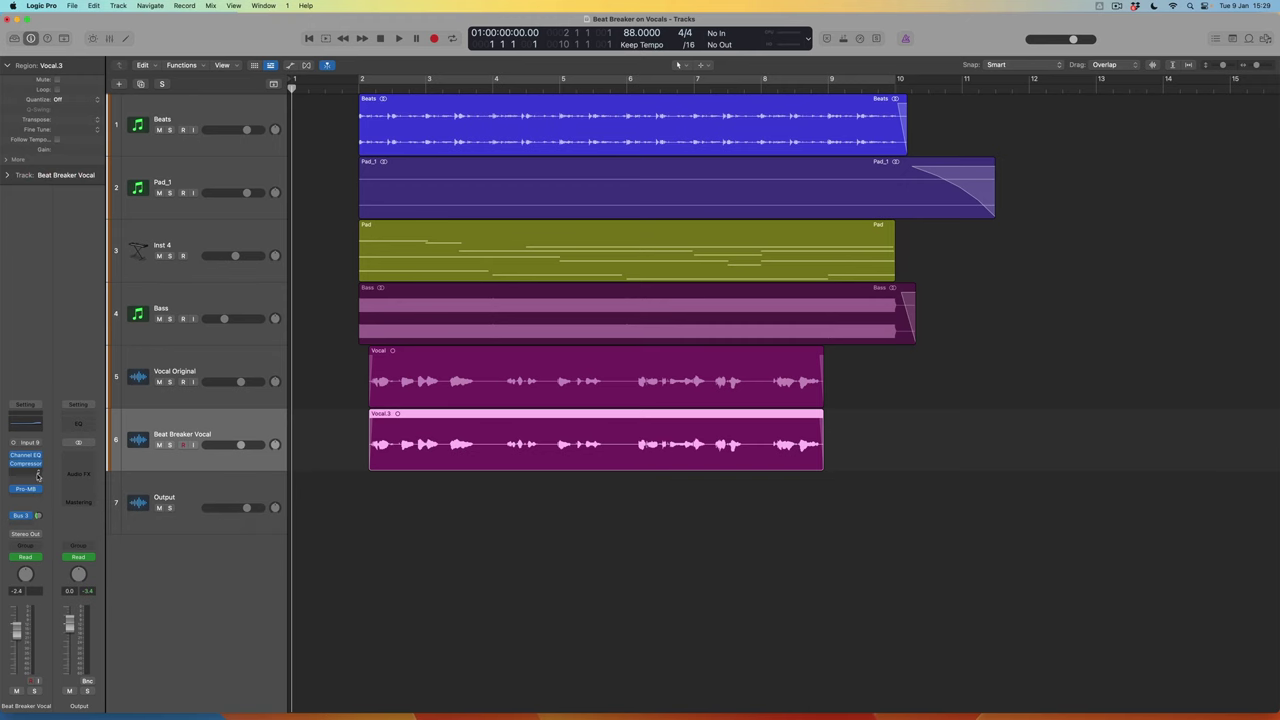
- Insert the Beat Breaker multi effect between the Compressor and Pro-MB on the Beat Breaker Vocal track
click(38, 476)
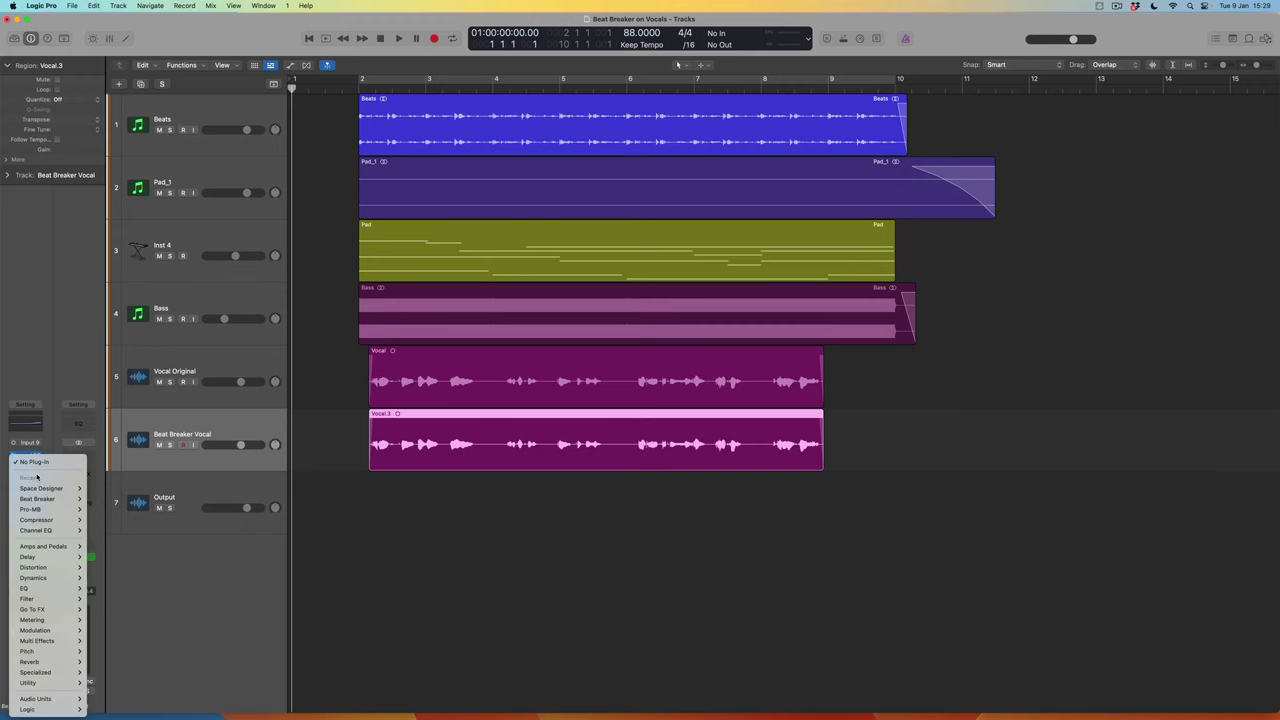
mouse_move(54, 622)
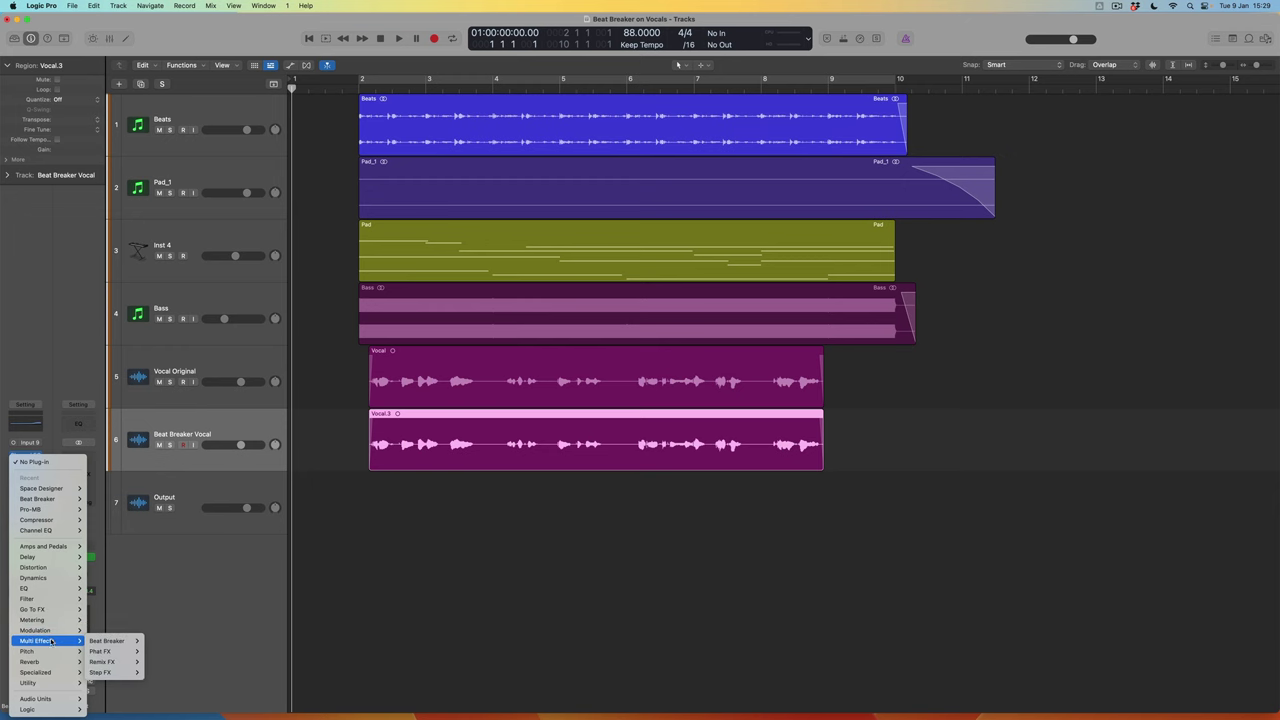
click(154, 641)
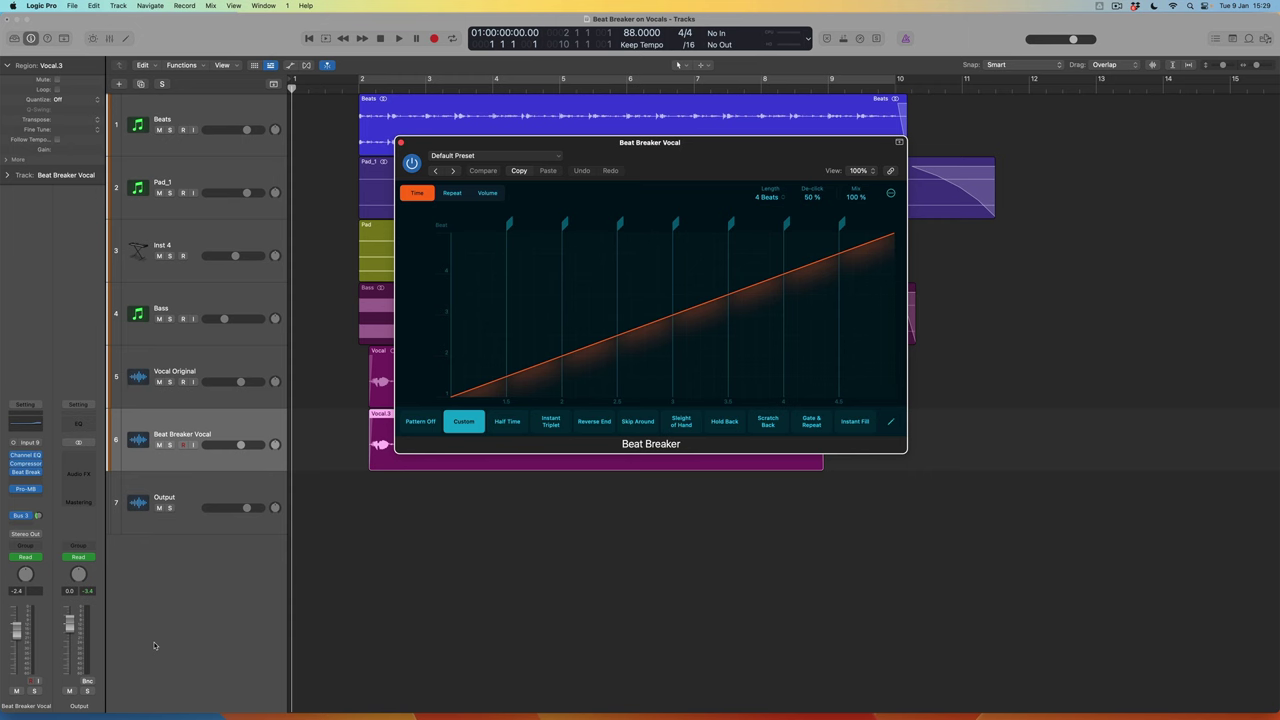
- Mute the Vocal Original track and play the arrangement from just before bar 2 with the default Beat Breaker pattern
click(158, 382)
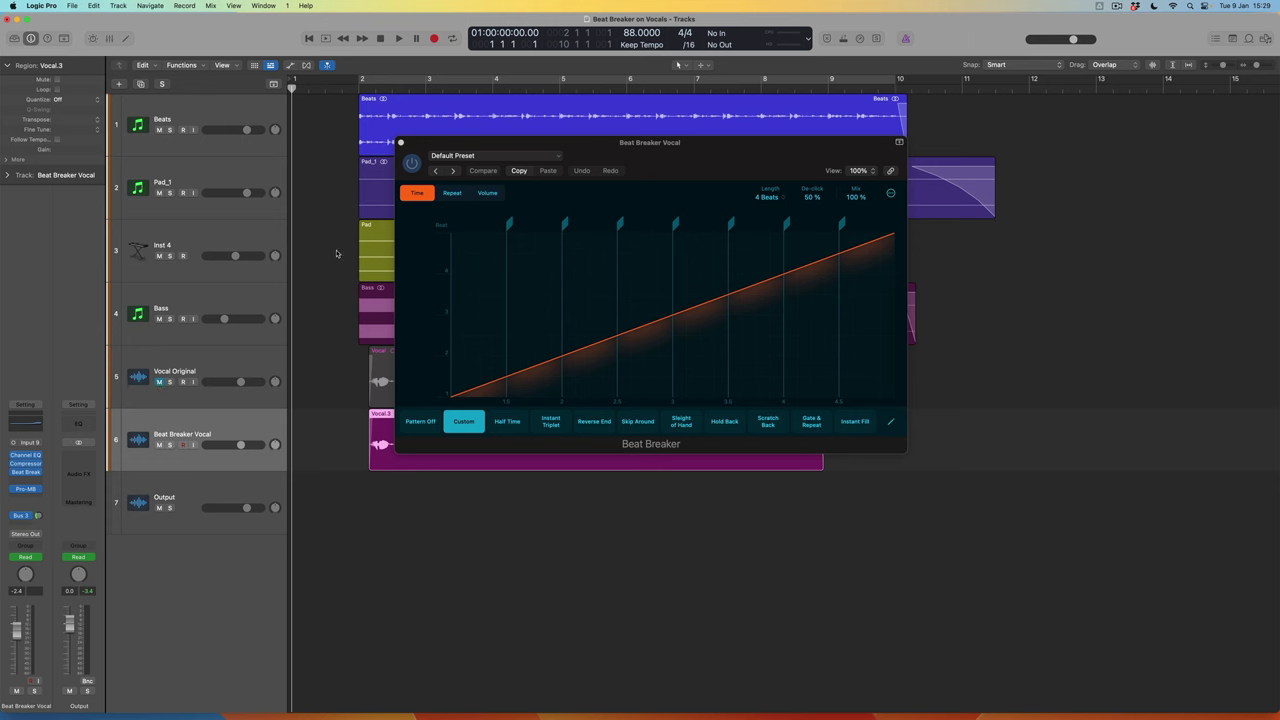
click(349, 84)
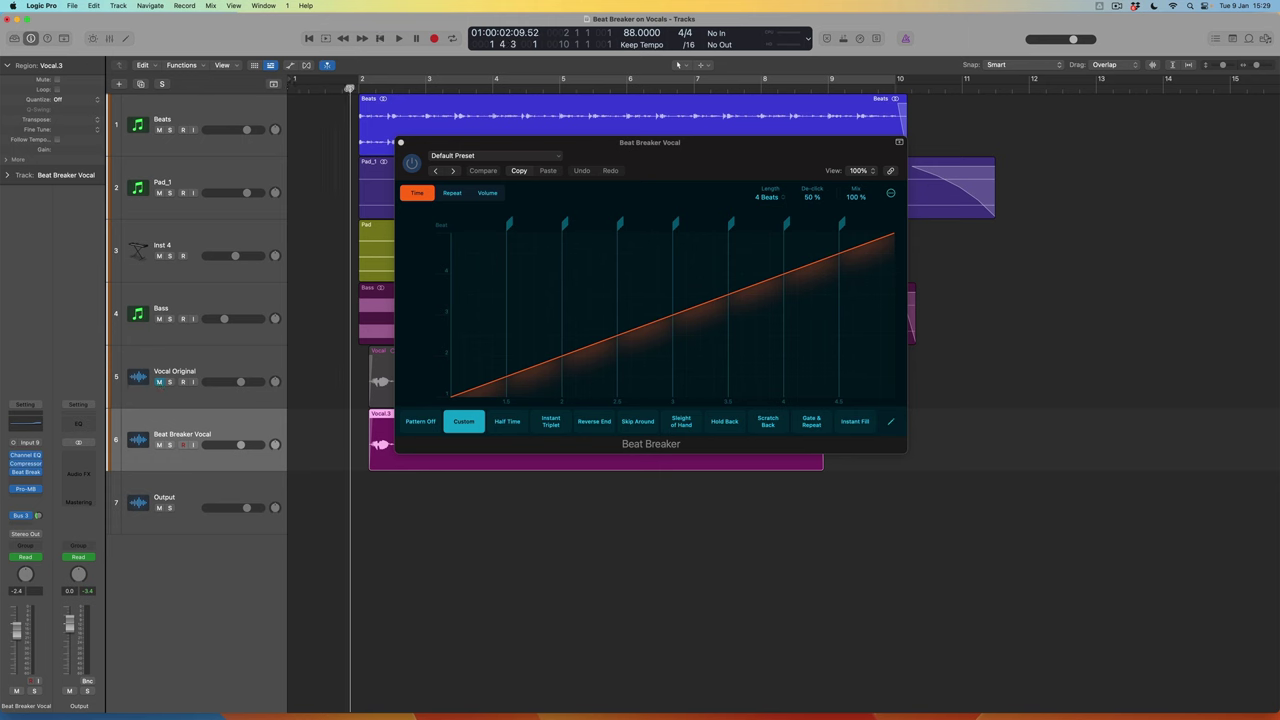
key(space)
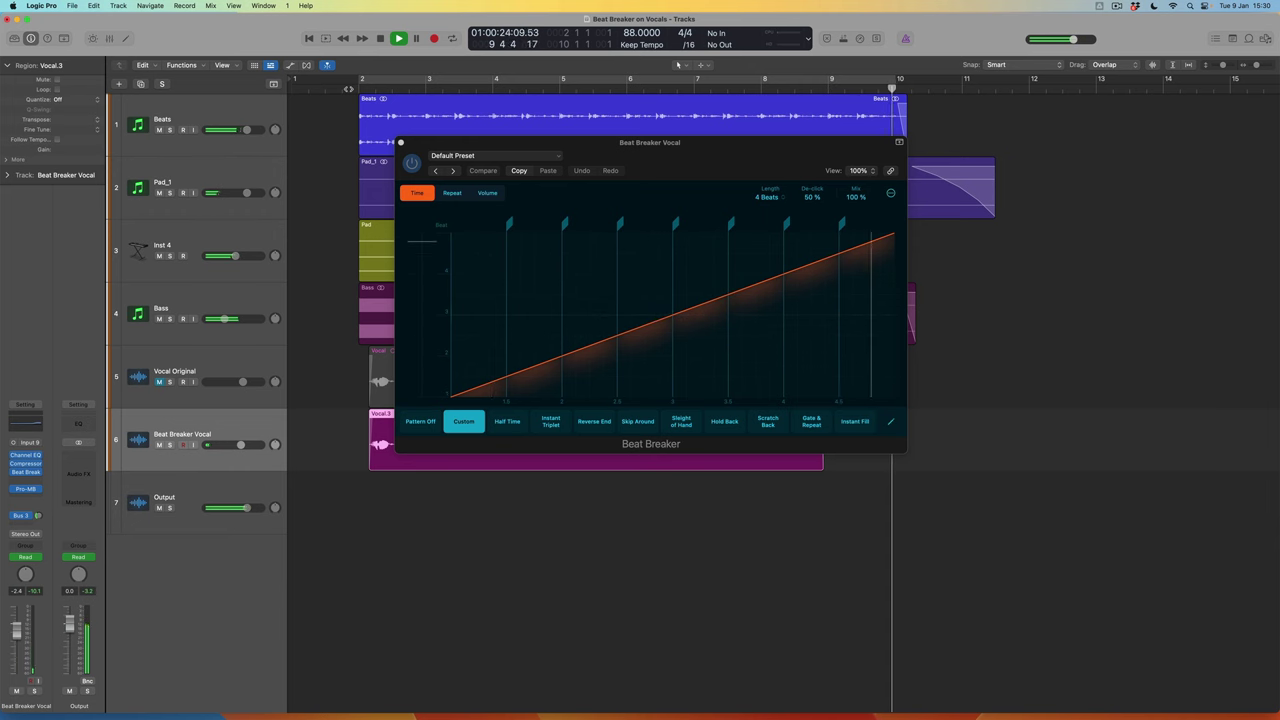
key(space)
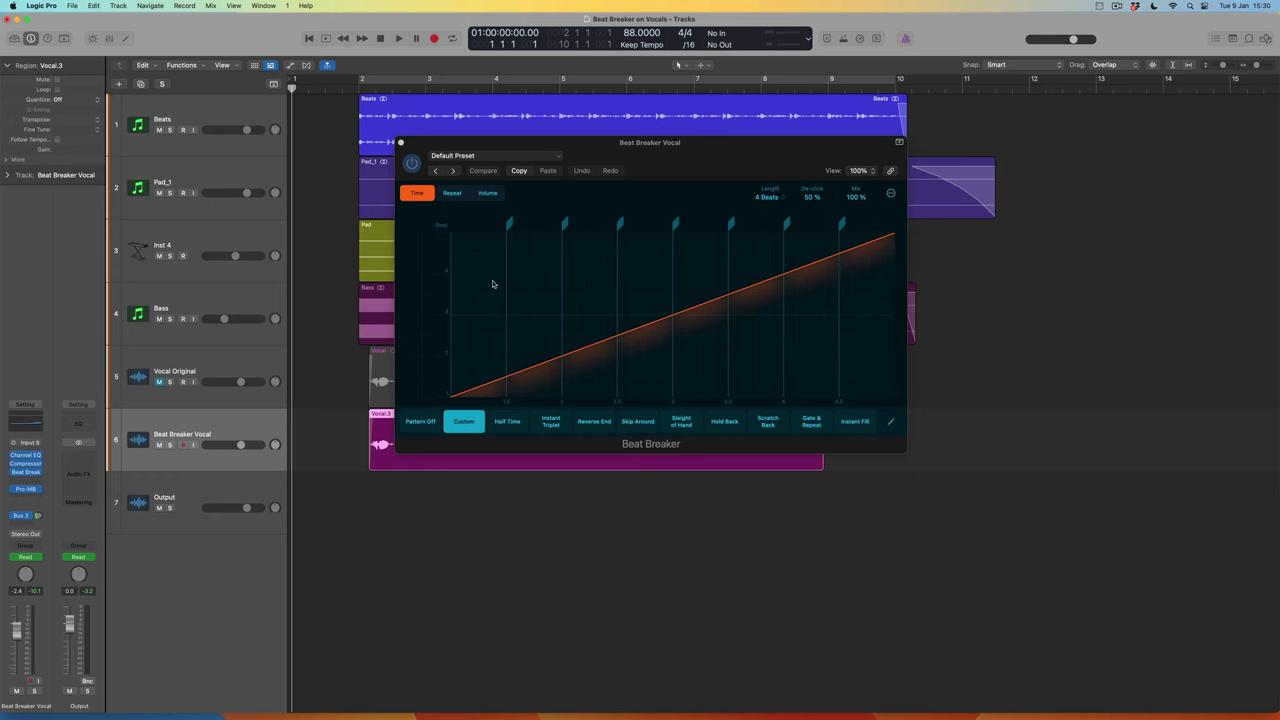
- Add slice markers in Beat Breaker at beats 1.25, 1.75, 2.25, 2.75, 3.25, 3.75, 4.25 and 4.75
click(478, 226)
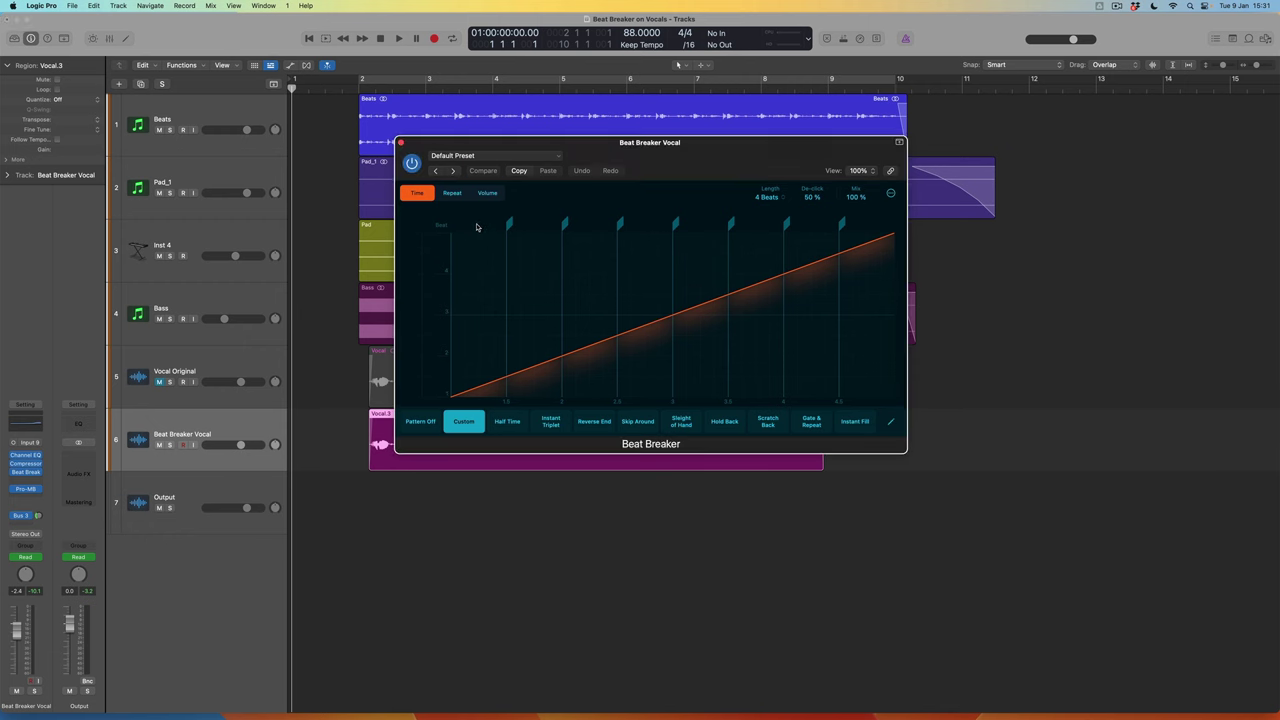
click(536, 225)
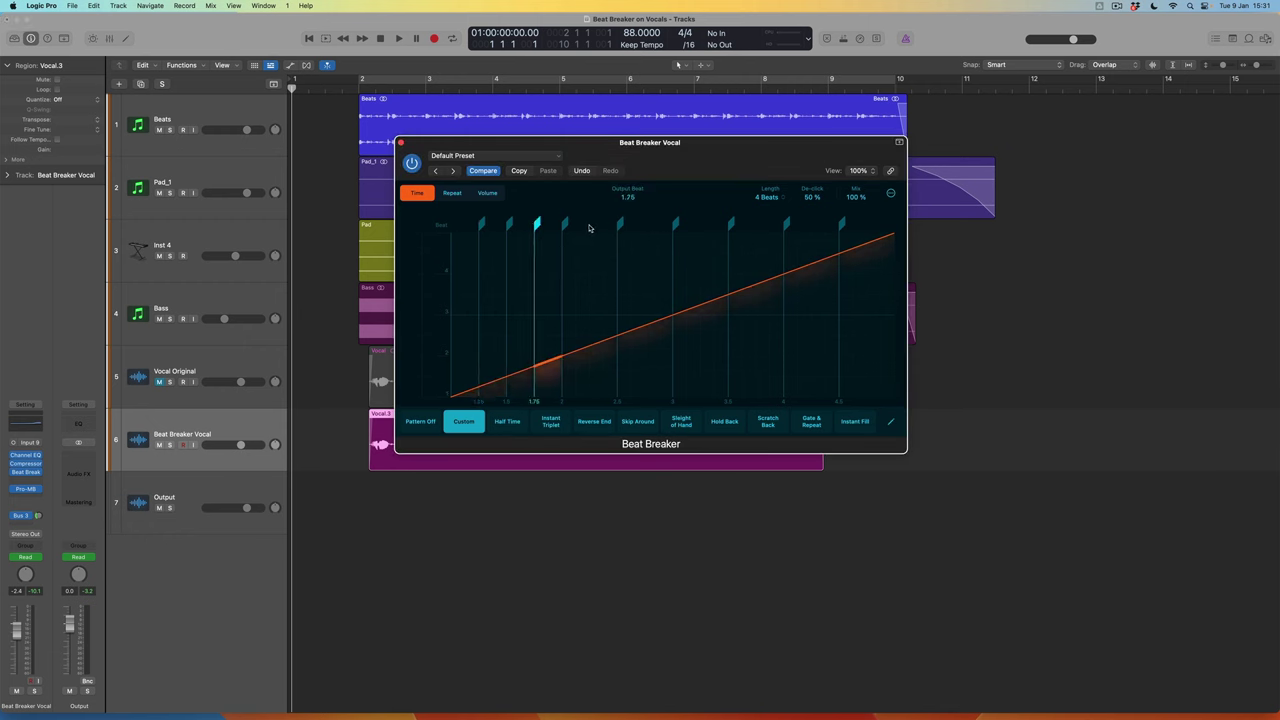
click(590, 226)
click(646, 226)
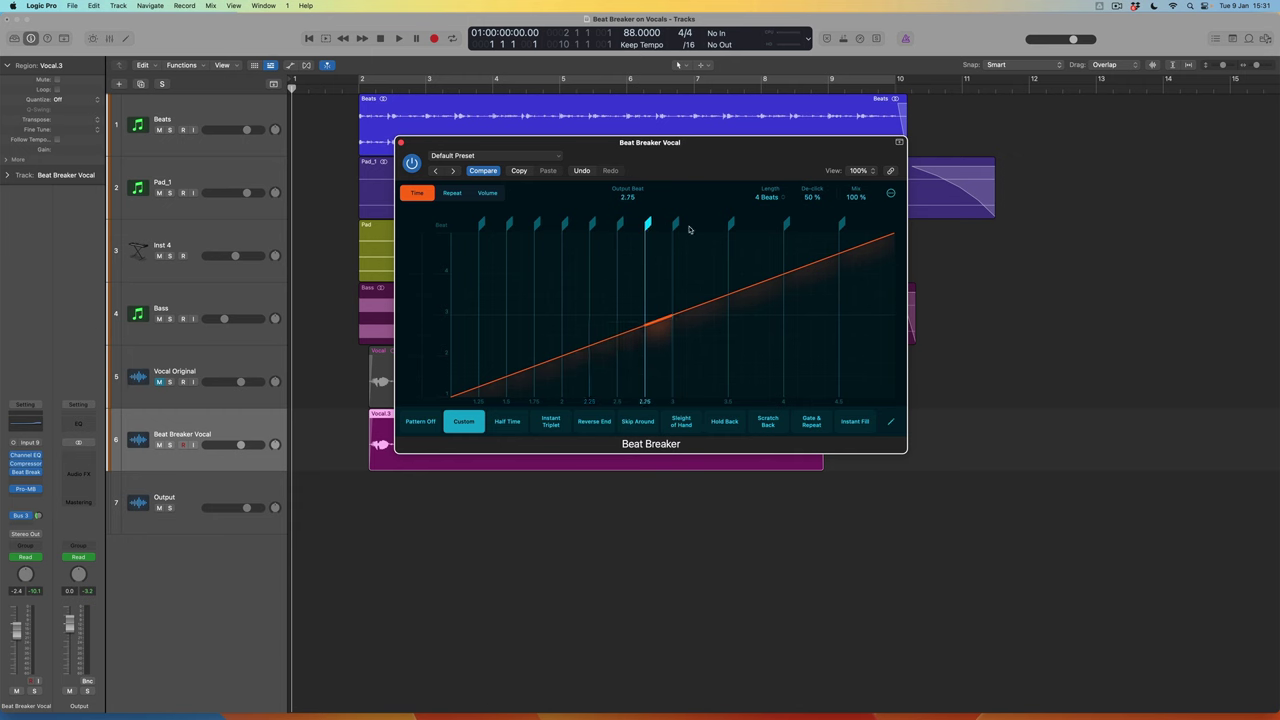
click(702, 227)
click(757, 227)
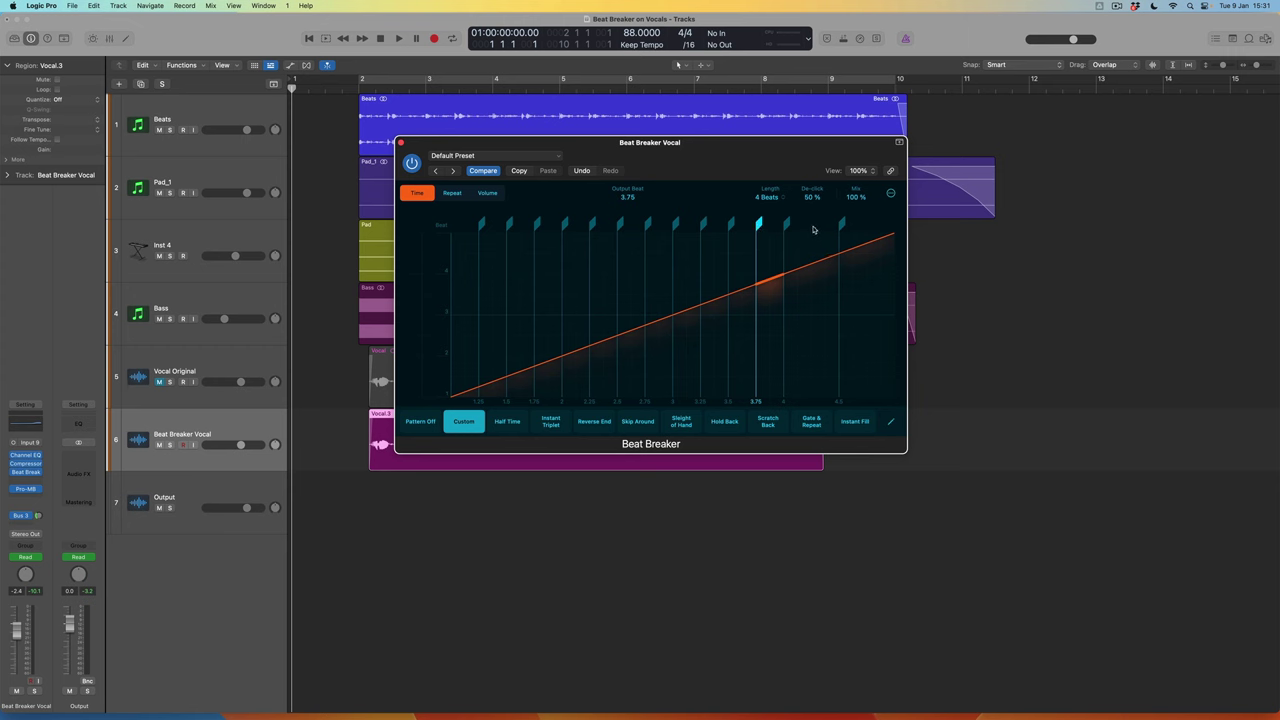
click(813, 227)
click(867, 228)
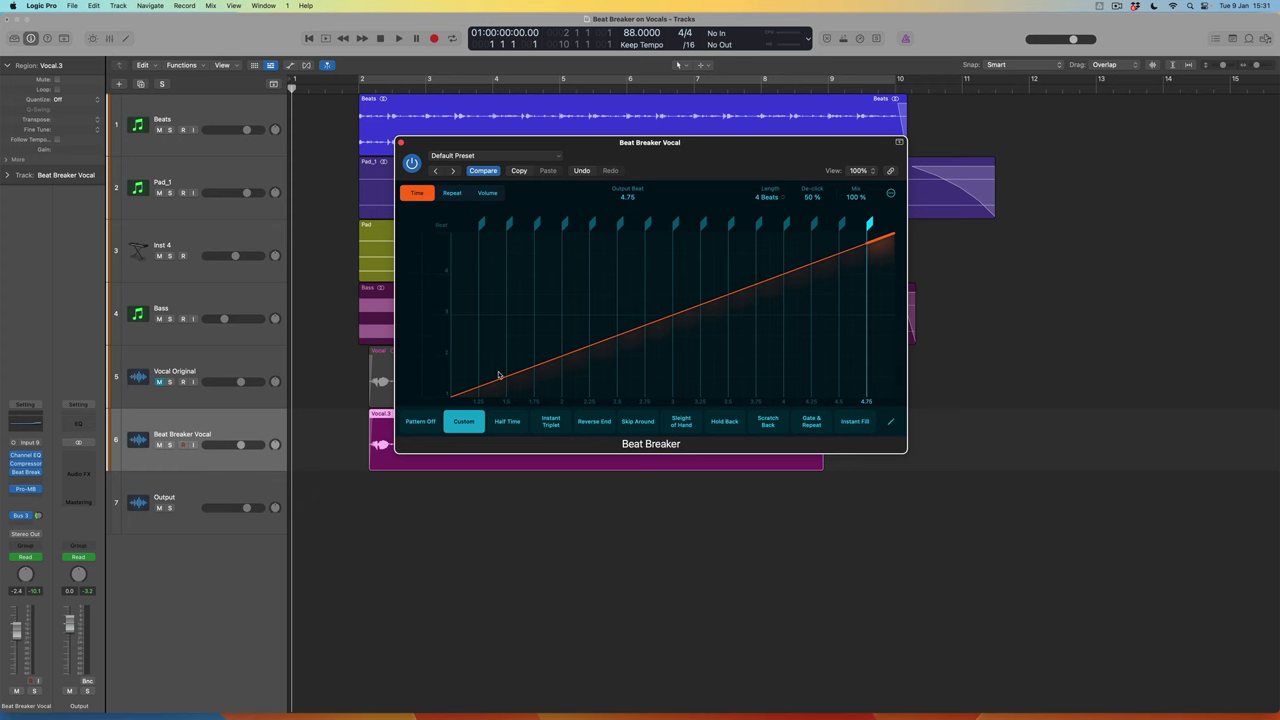
- Set the input beat of the slices starting at 1.25, 1.75, 2.25 and 2.75 to 1.00
click(494, 383)
click(547, 367)
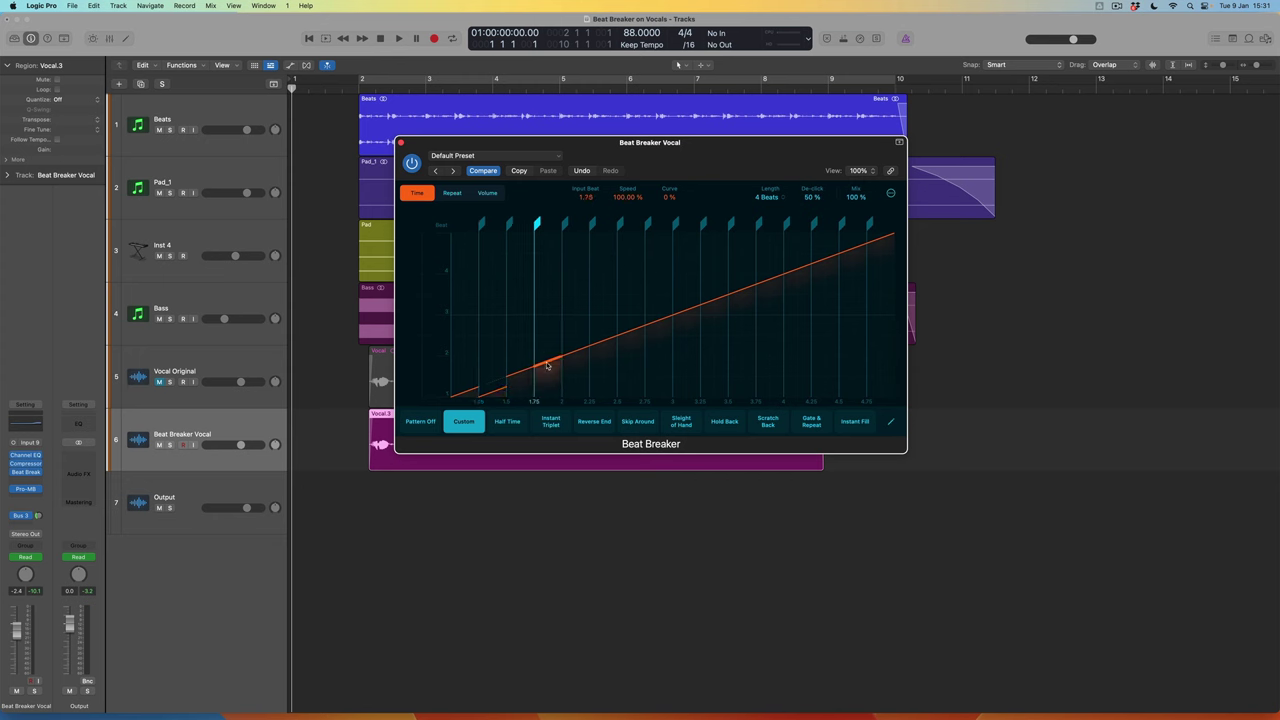
drag(548, 366, 548, 397)
click(605, 343)
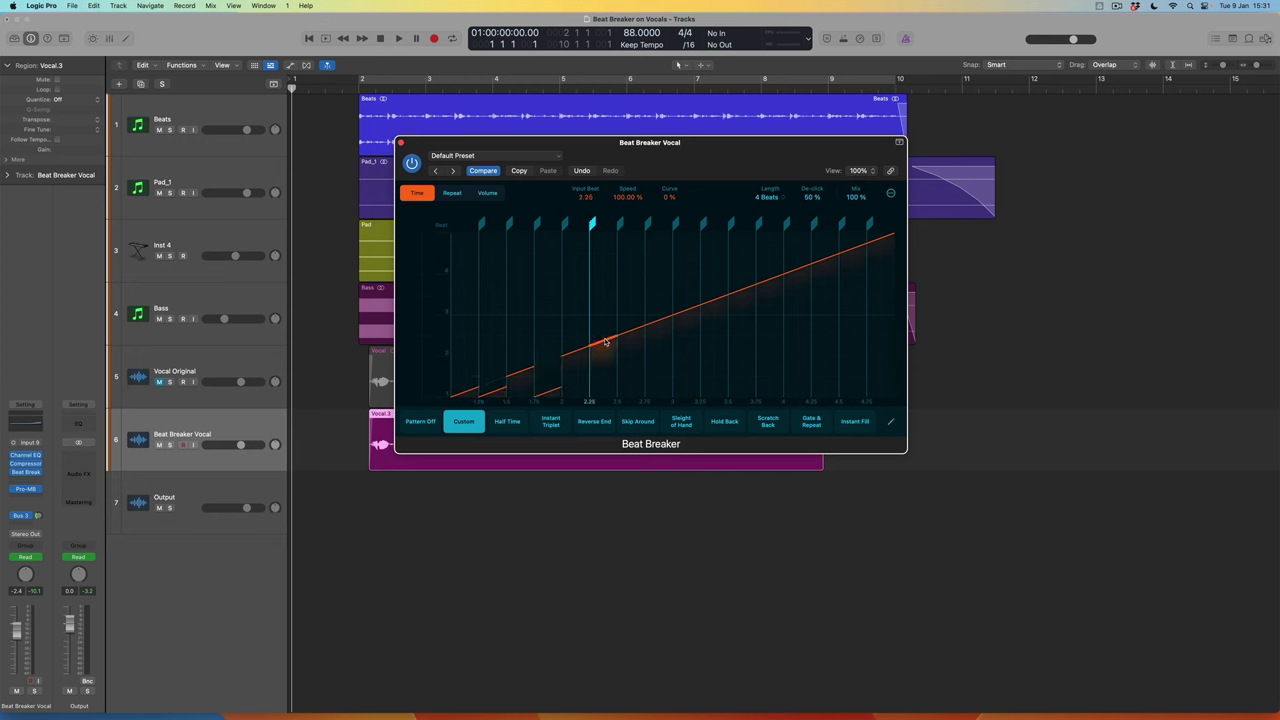
drag(605, 343, 606, 390)
click(658, 324)
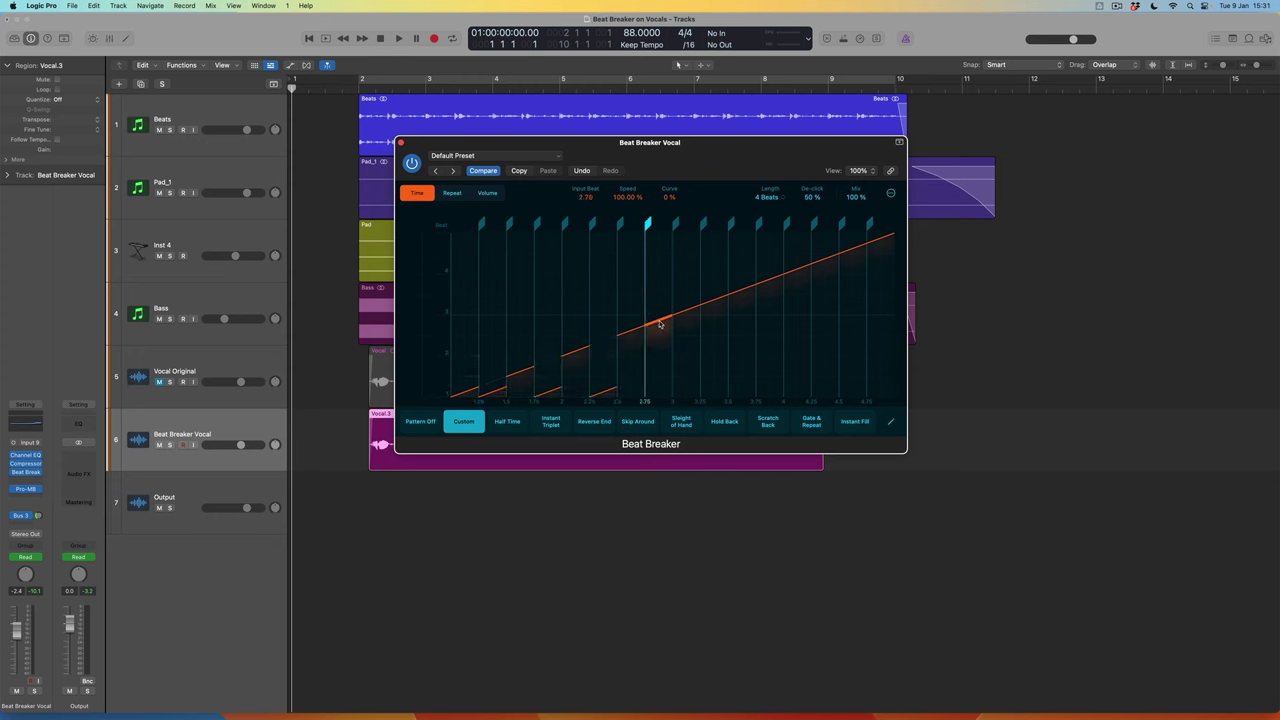
drag(660, 343, 657, 396)
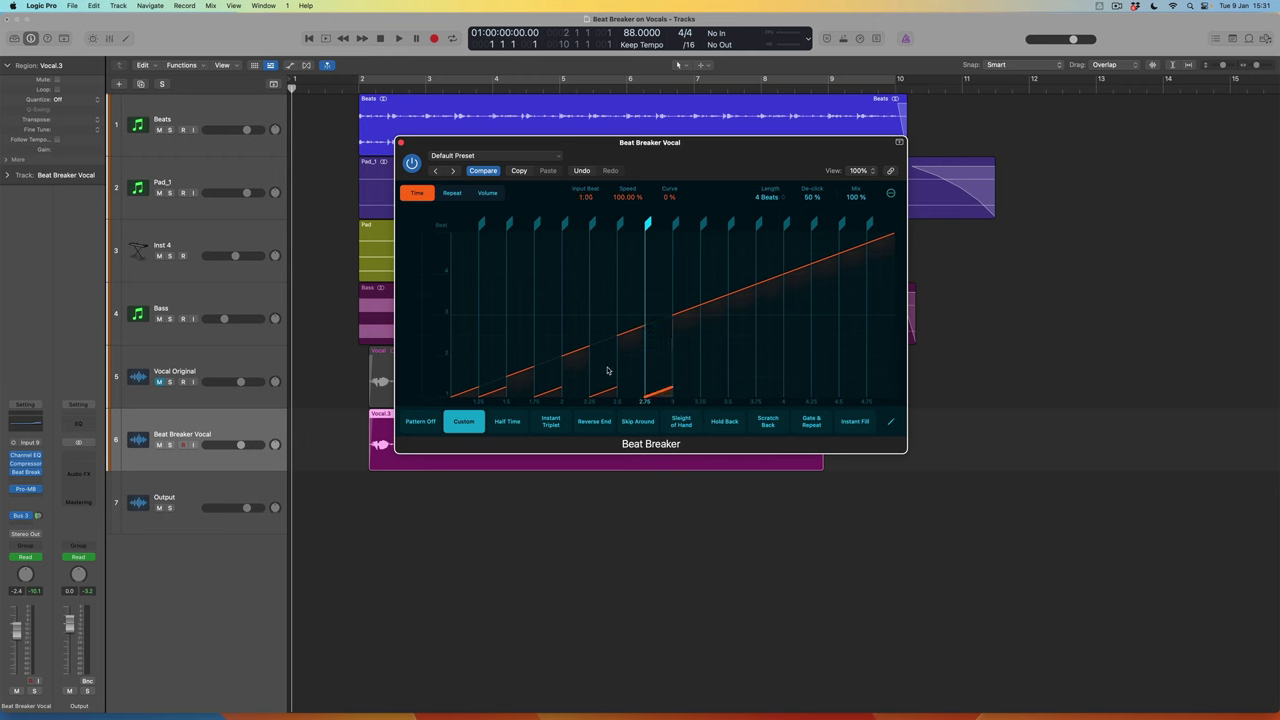
- Set the input beat of the slices starting at 3.25, 3.75, 4.25 and 4.75 to 1.00
click(717, 302)
drag(717, 302, 711, 397)
click(770, 284)
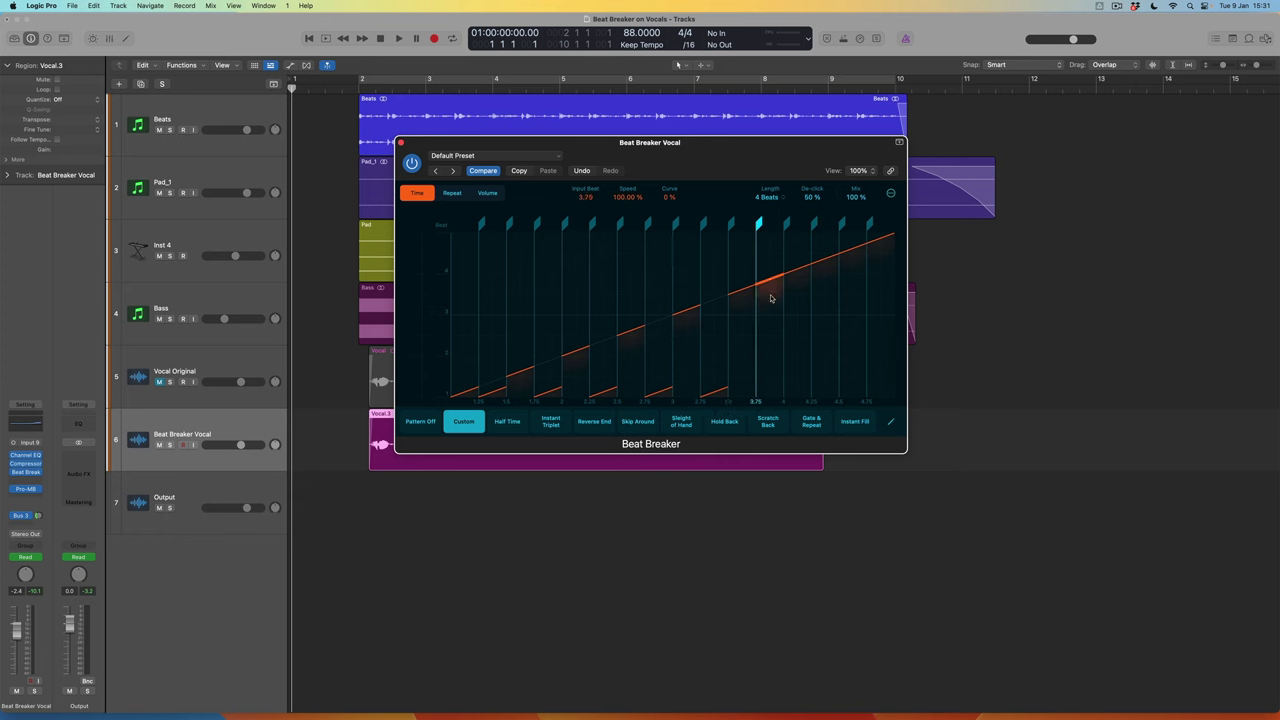
drag(772, 281, 773, 407)
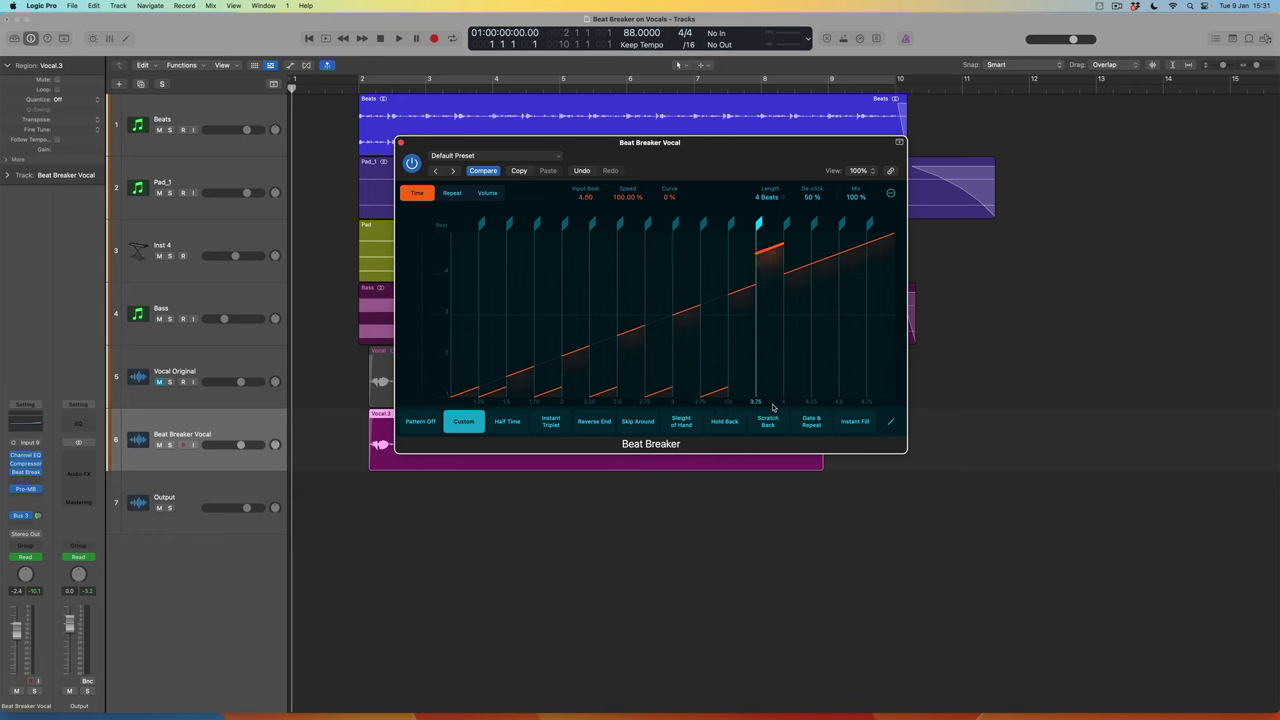
drag(770, 253, 762, 398)
drag(828, 261, 825, 393)
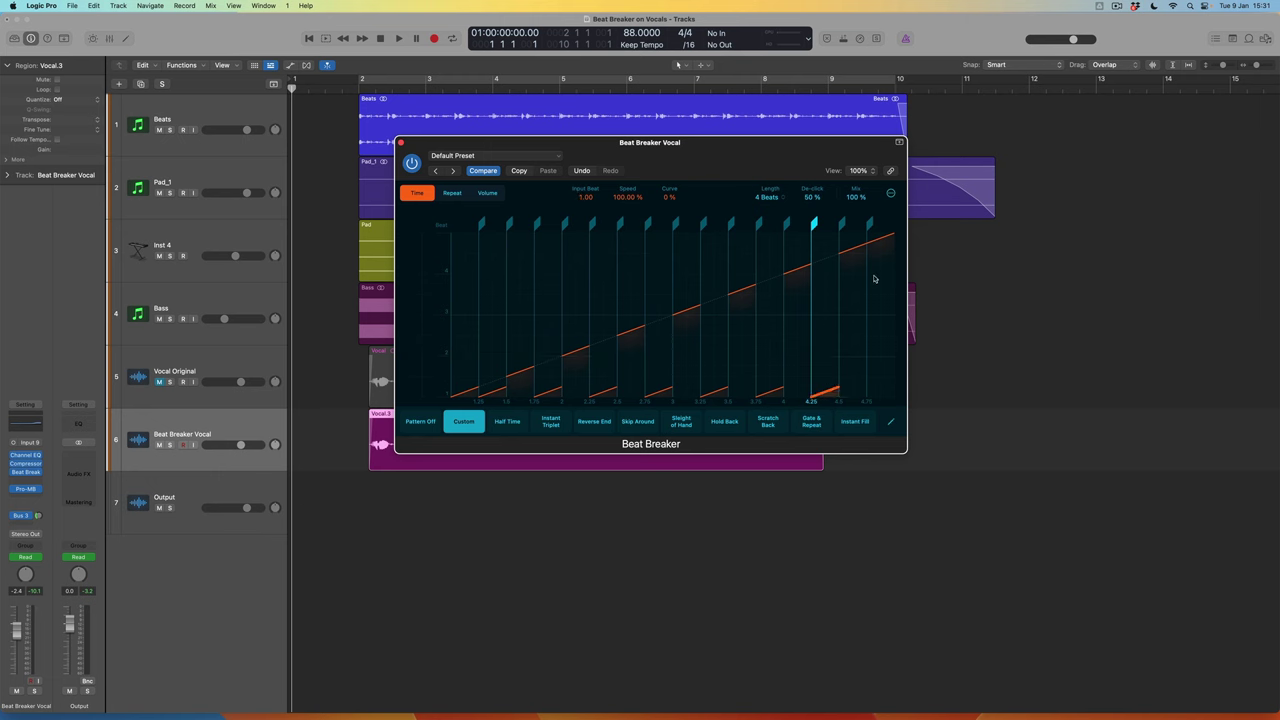
click(883, 244)
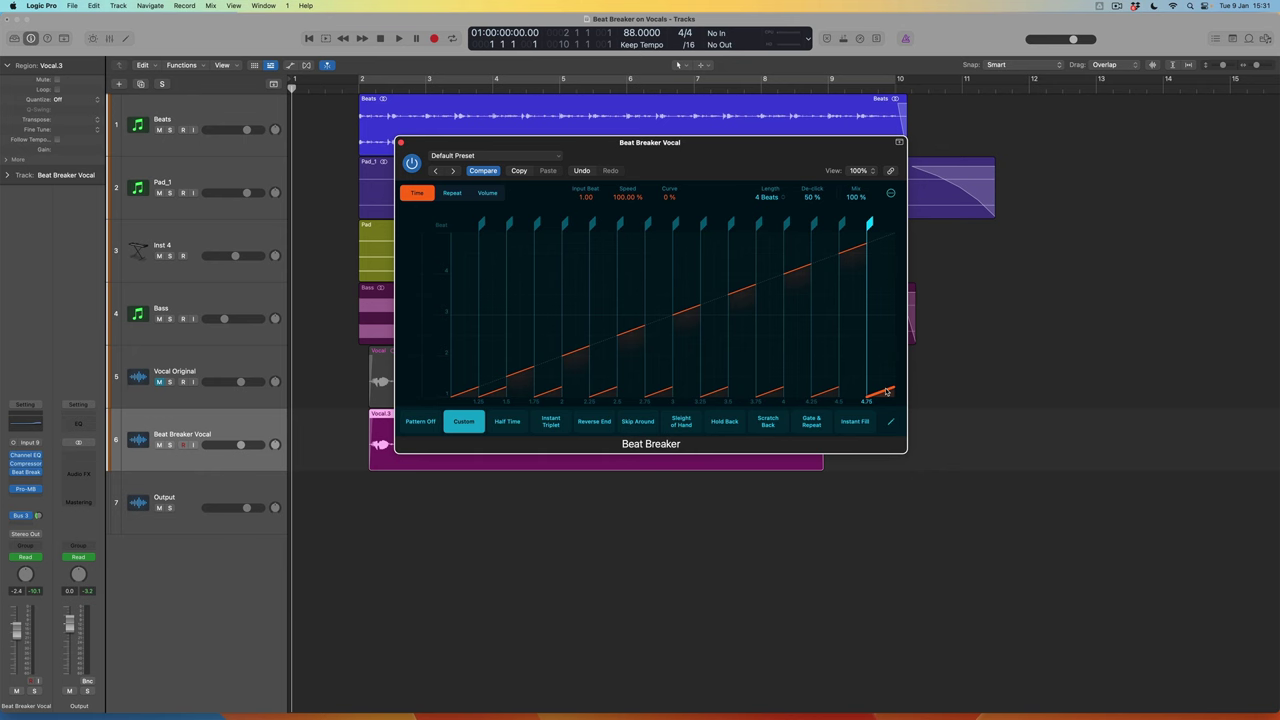
- Play the edited pattern, reverse the slice at beat 3 with a speed of -100%, and play it again
key(space)
click(688, 312)
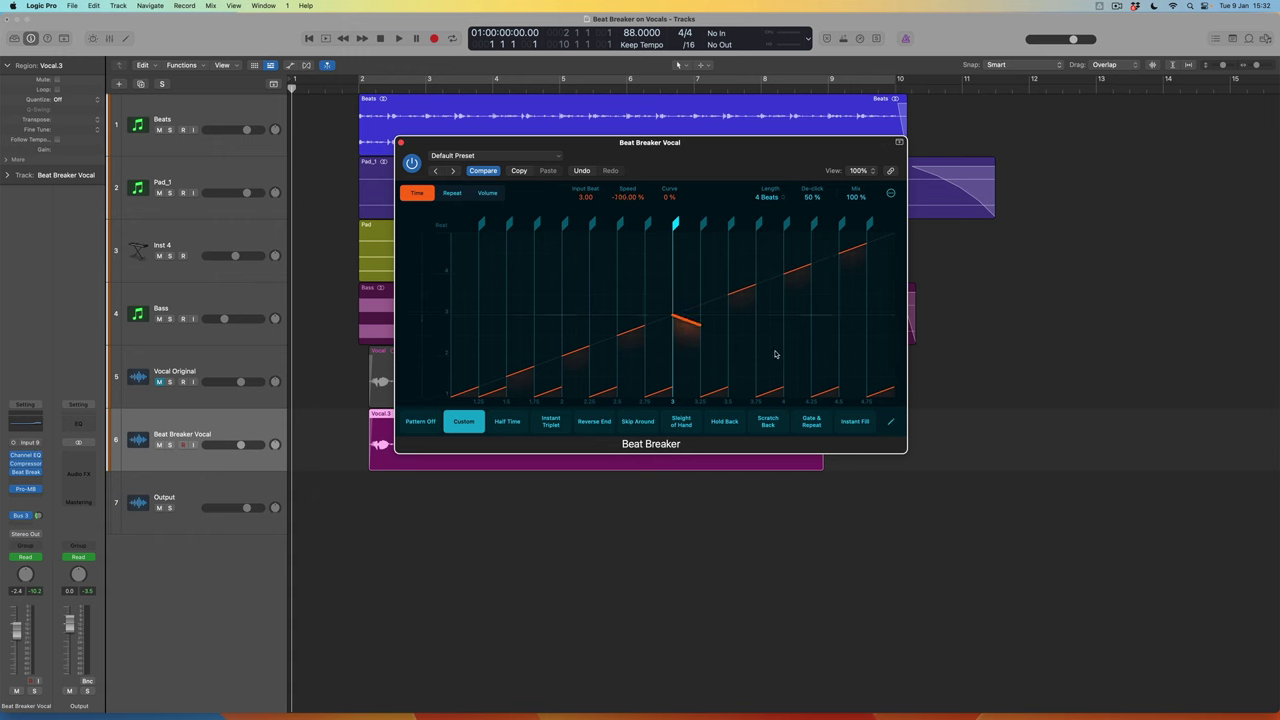
key(space)
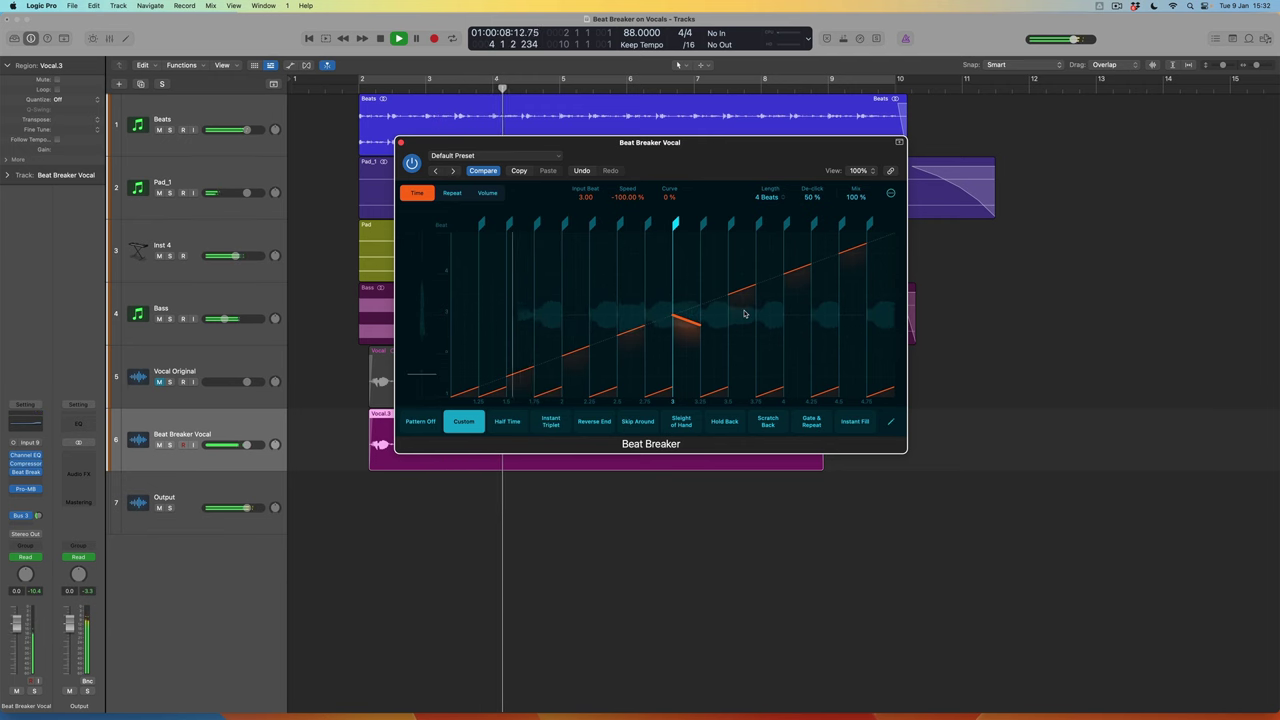
- Set the beat 3 slice's speed to -200% and its input beat to 2.00, and play the result
mouse_move(710, 329)
mouse_down()
mouse_move(648, 325)
mouse_move(705, 336)
mouse_up()
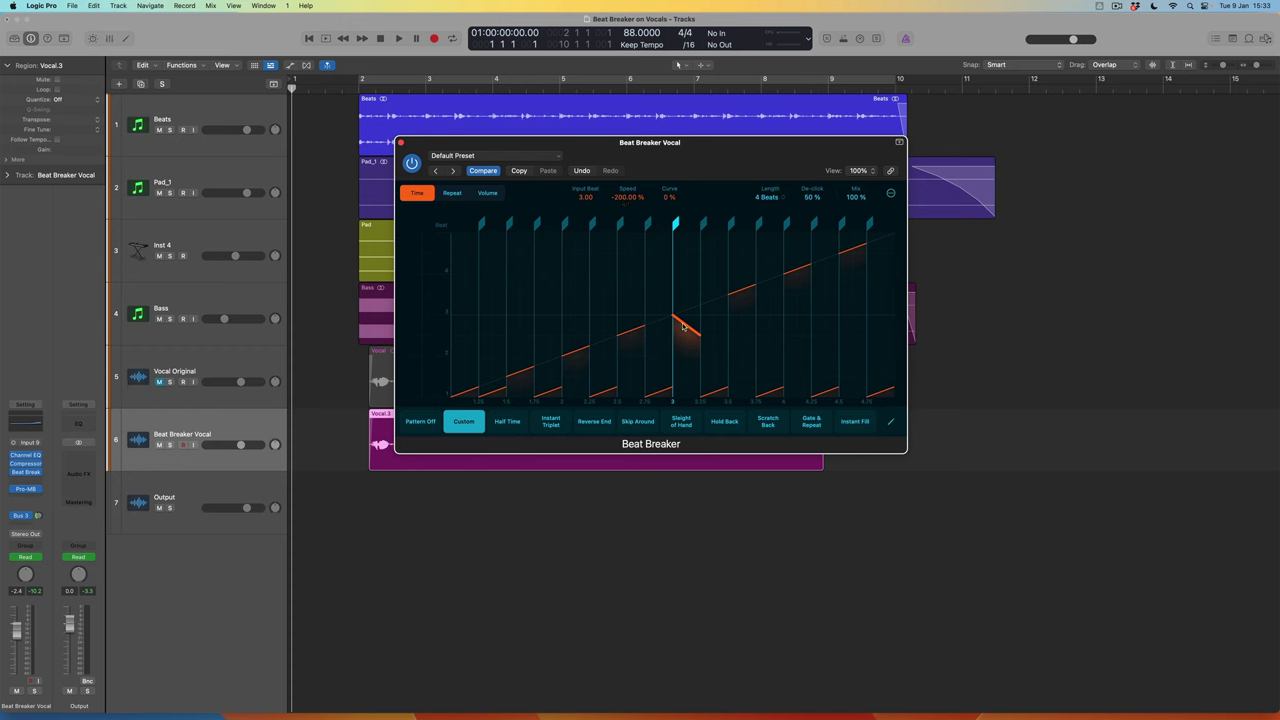
drag(683, 336, 683, 360)
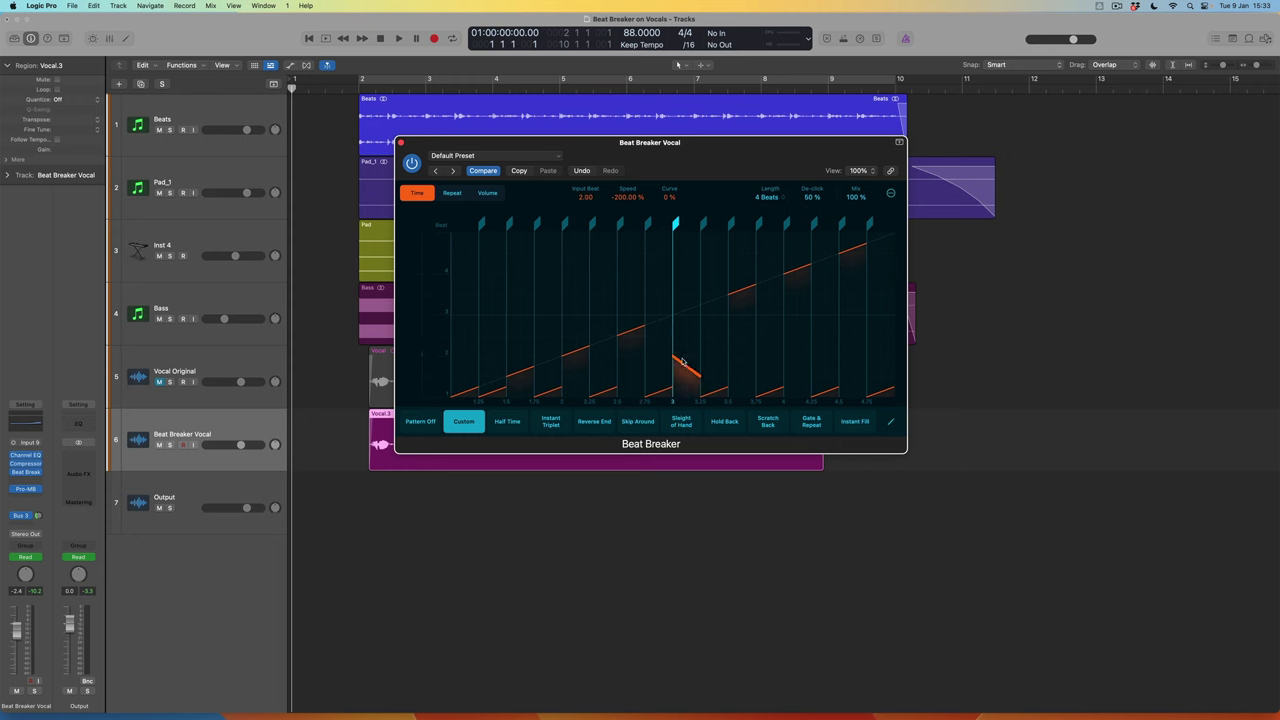
key(space)
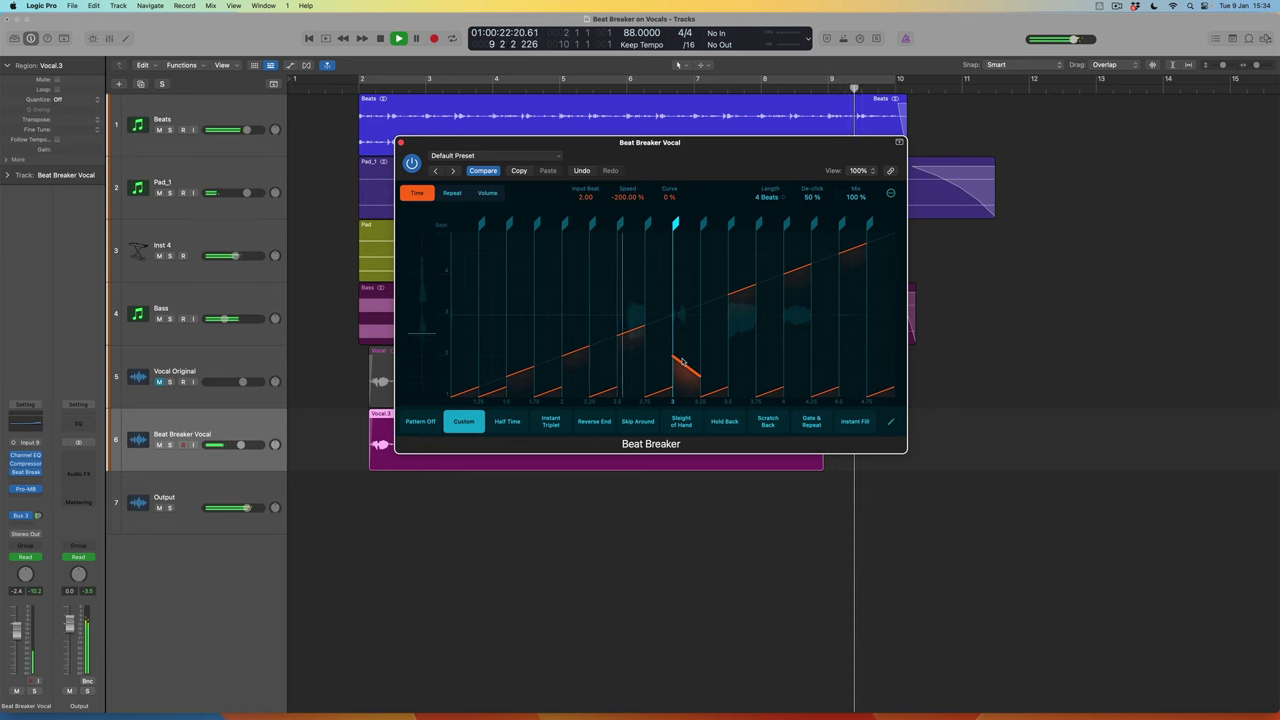
- Stop playback and set the beat 3 slice's input beat to 3.00 and its speed to 400%
key(space)
key(Return)
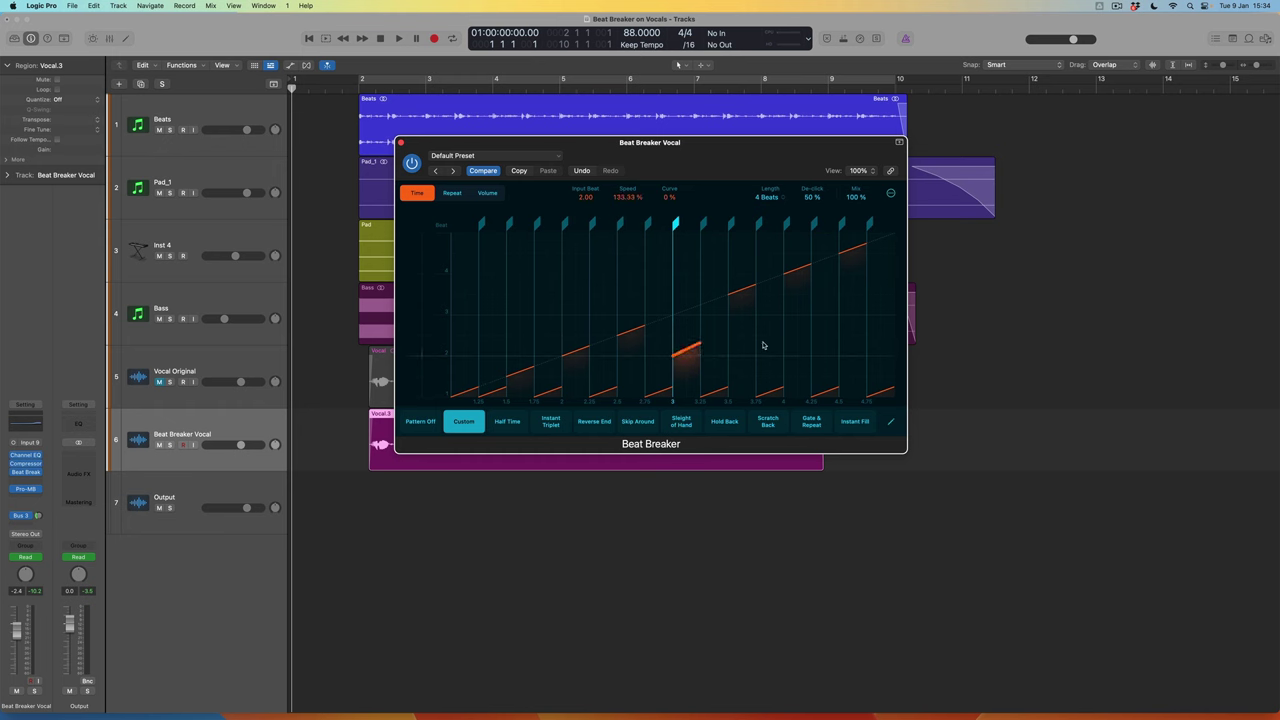
drag(686, 349, 686, 311)
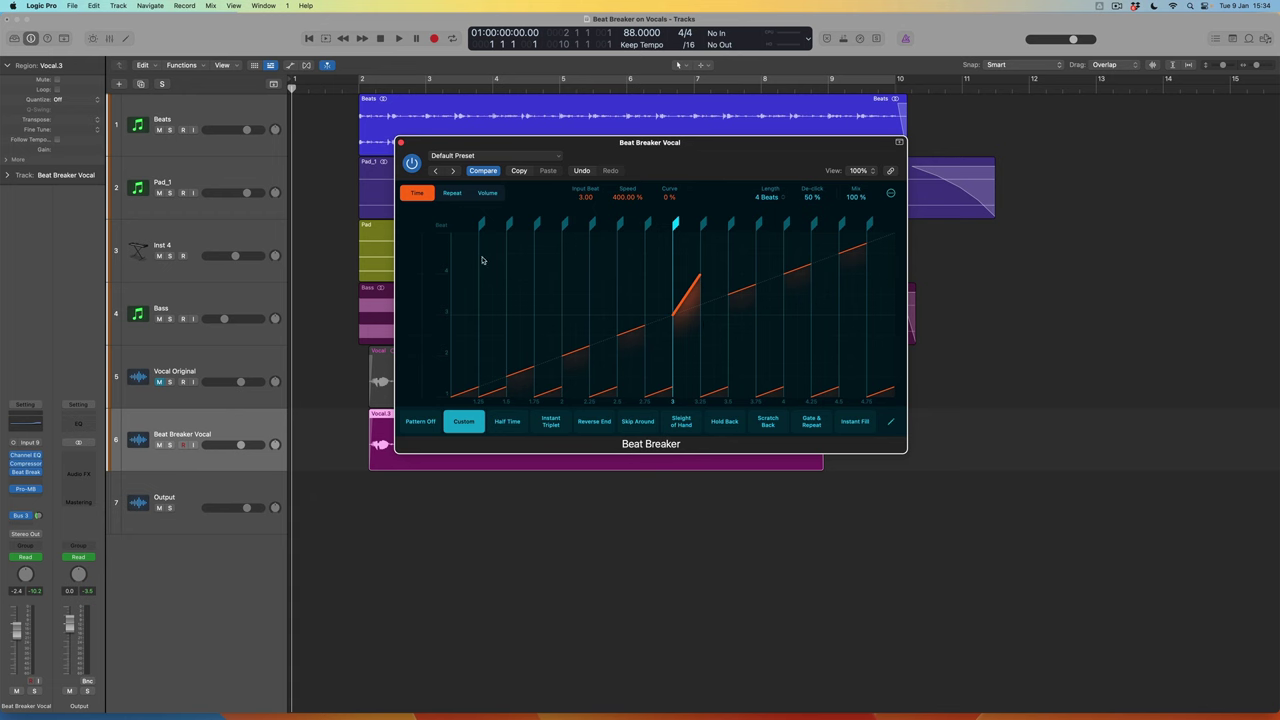
- In Repeat mode, set the slice at beat 3.5 to 2 repeats and the slice at beat 2 to 6 repeats
click(451, 194)
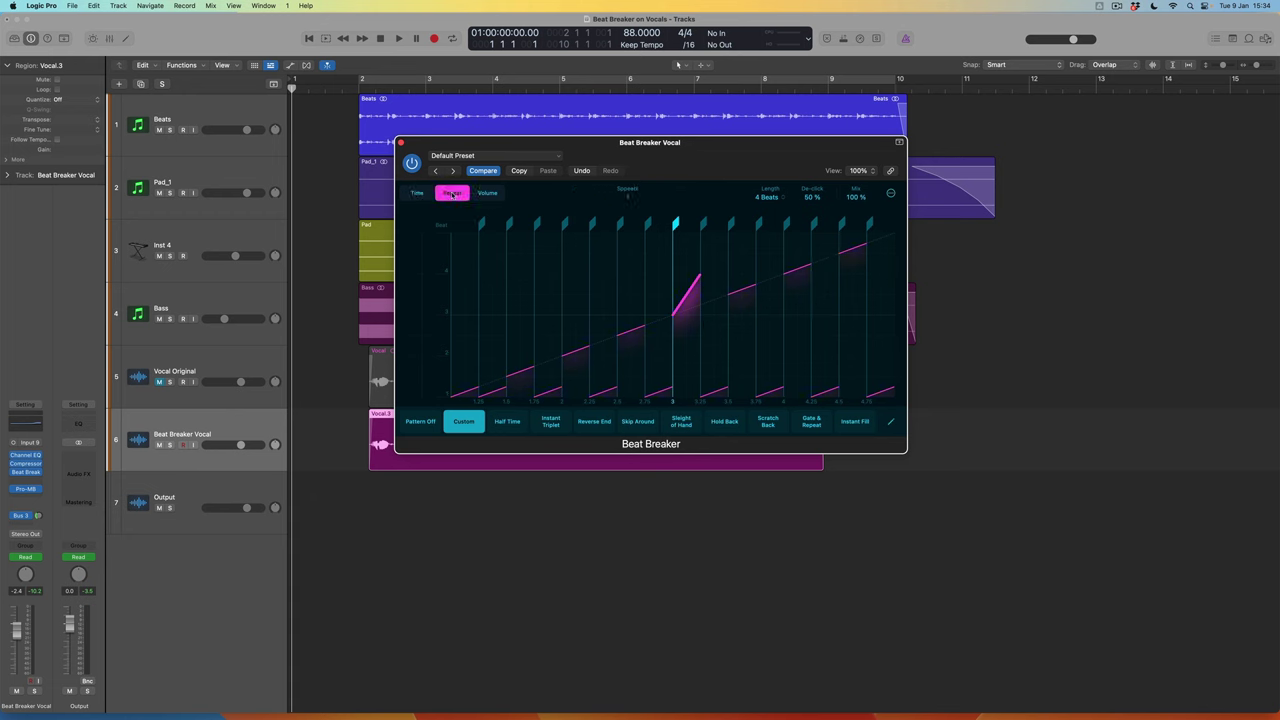
click(742, 289)
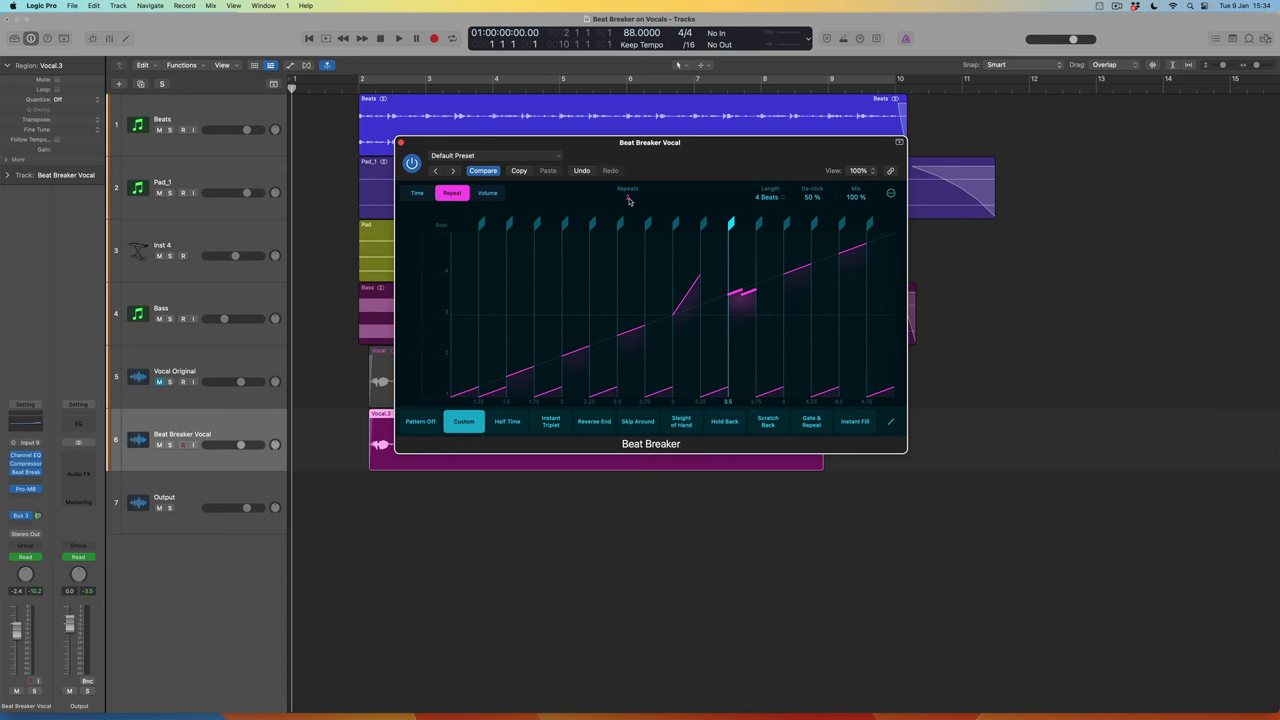
click(583, 349)
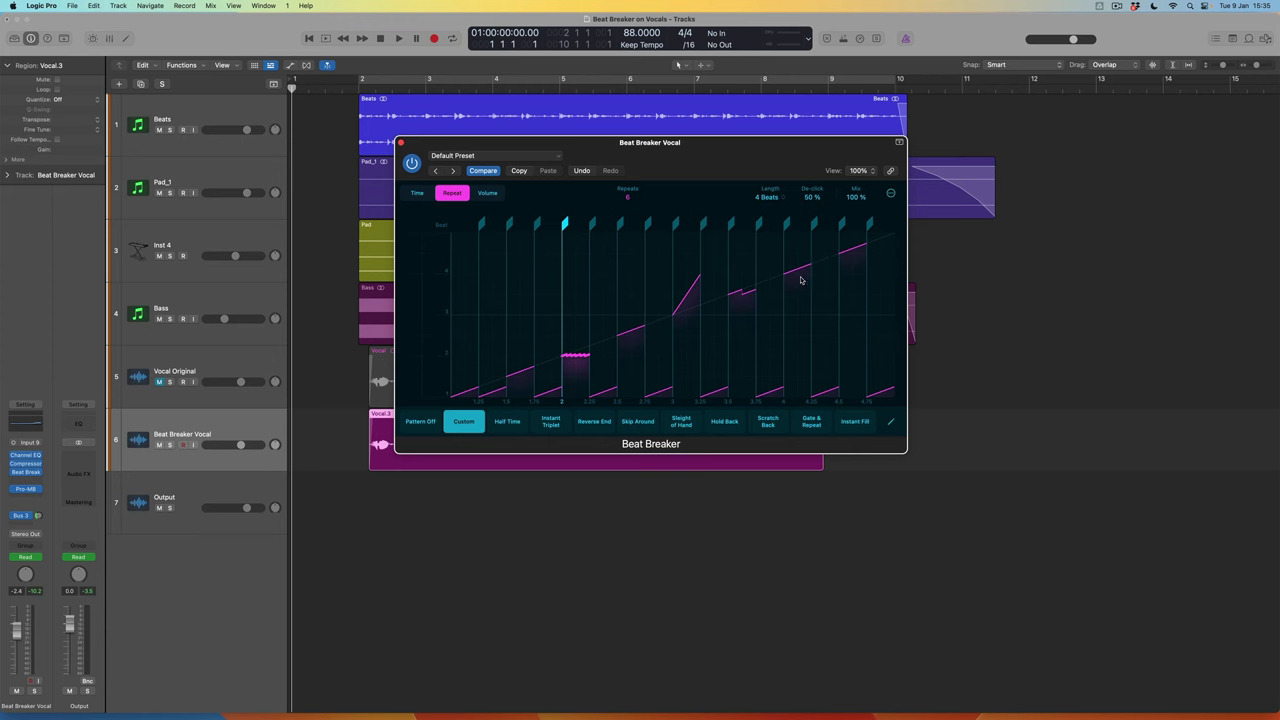
- Set a cycle range from bar 2 to bar 10 and play the arrangement in a loop
drag(371, 80, 898, 80)
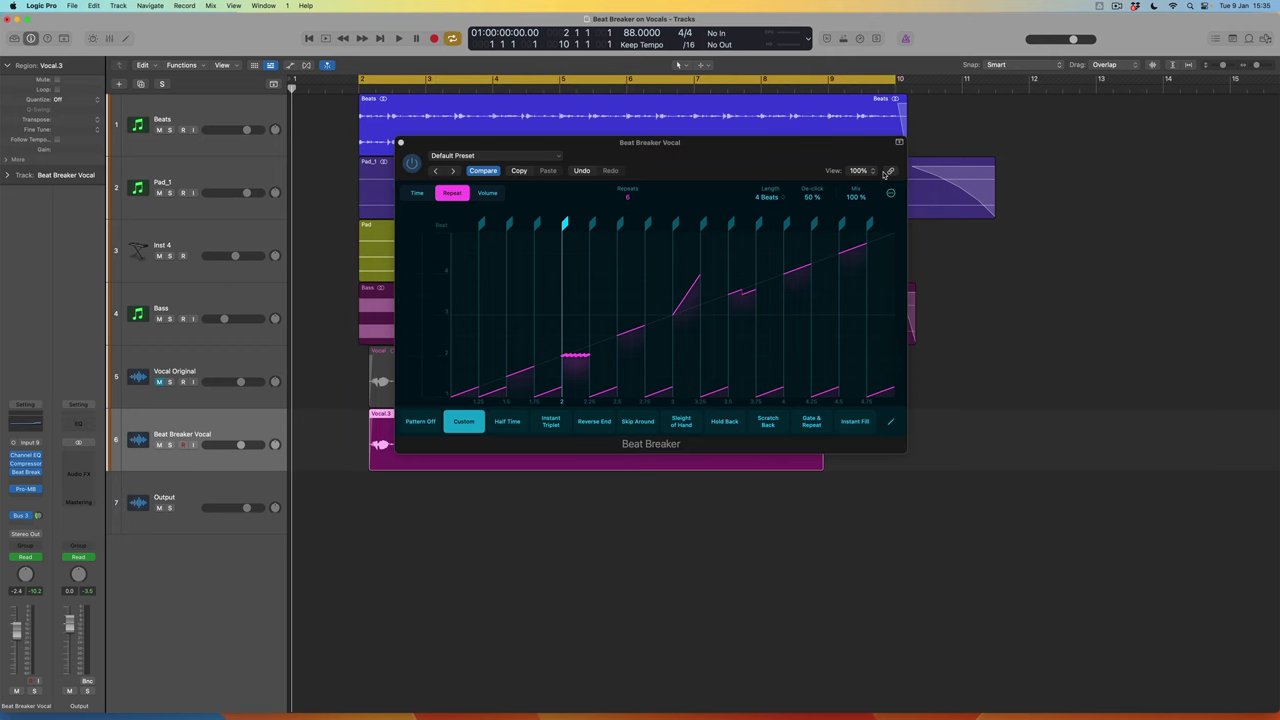
key(space)
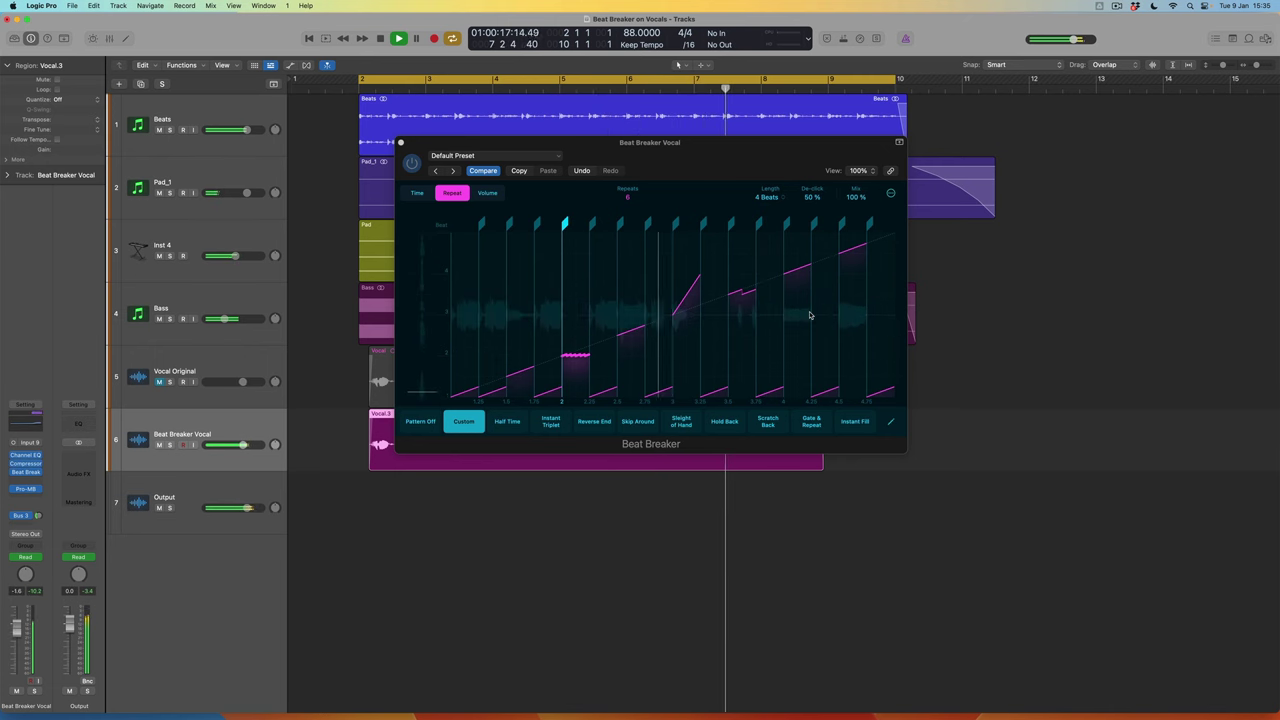
- Set the beat 3 slice's speed to 33.33%, play the result, and set the slice at beat 2 to 3 repeats
click(675, 300)
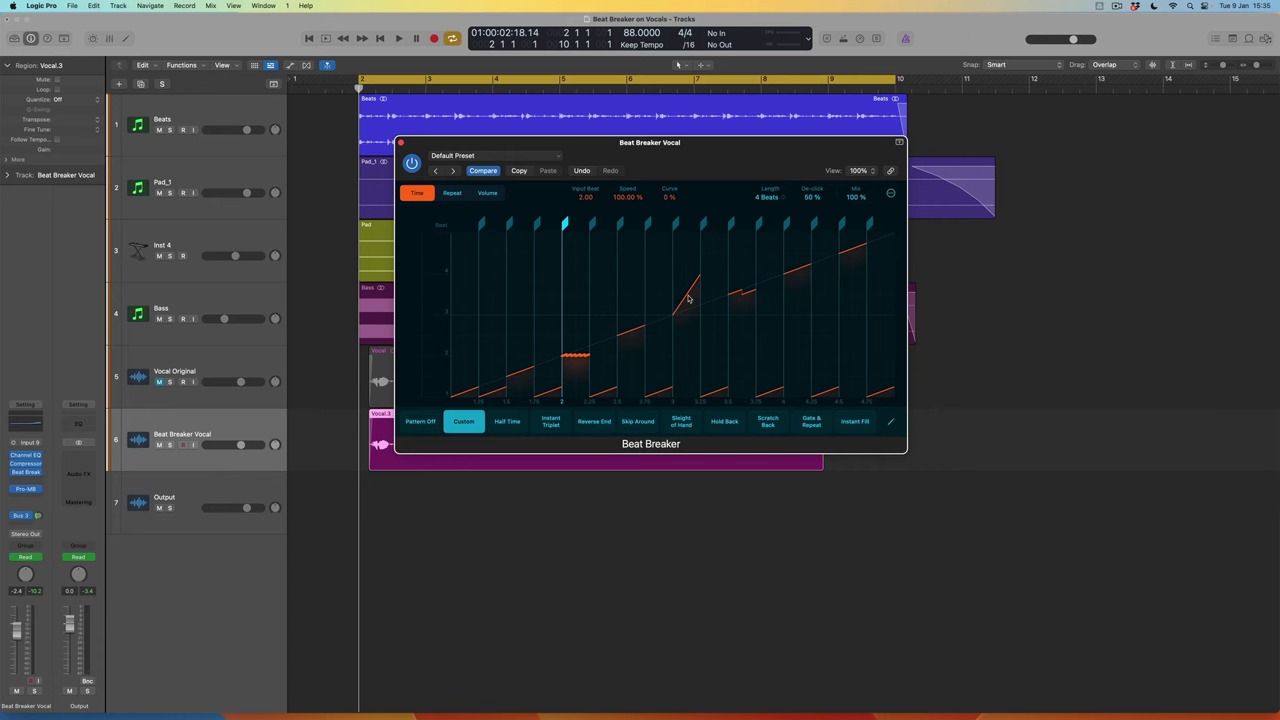
drag(688, 298, 656, 296)
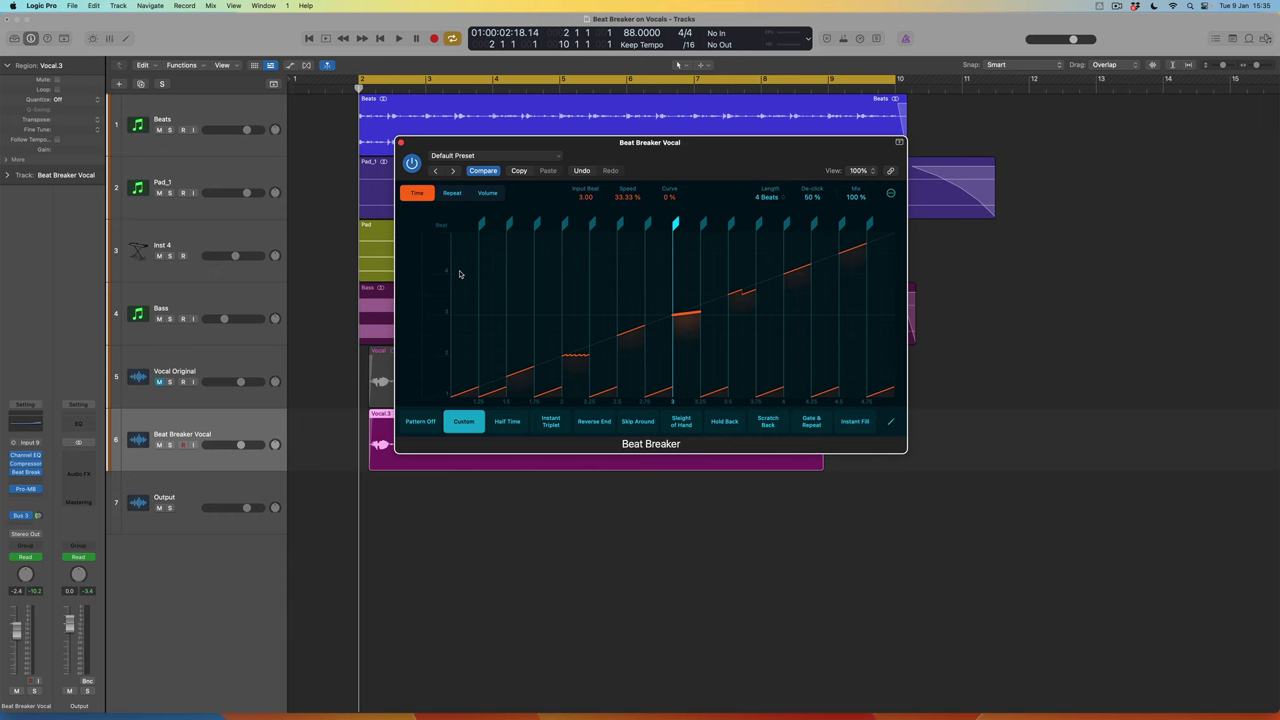
key(space)
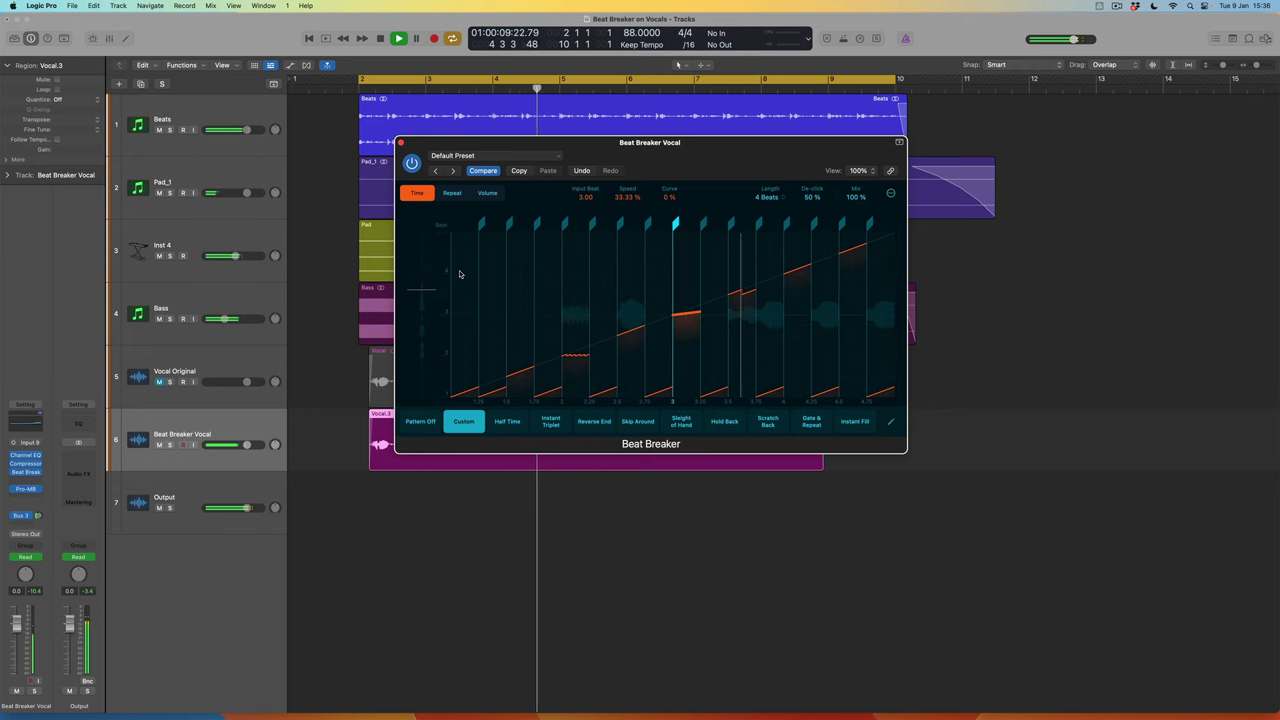
click(452, 192)
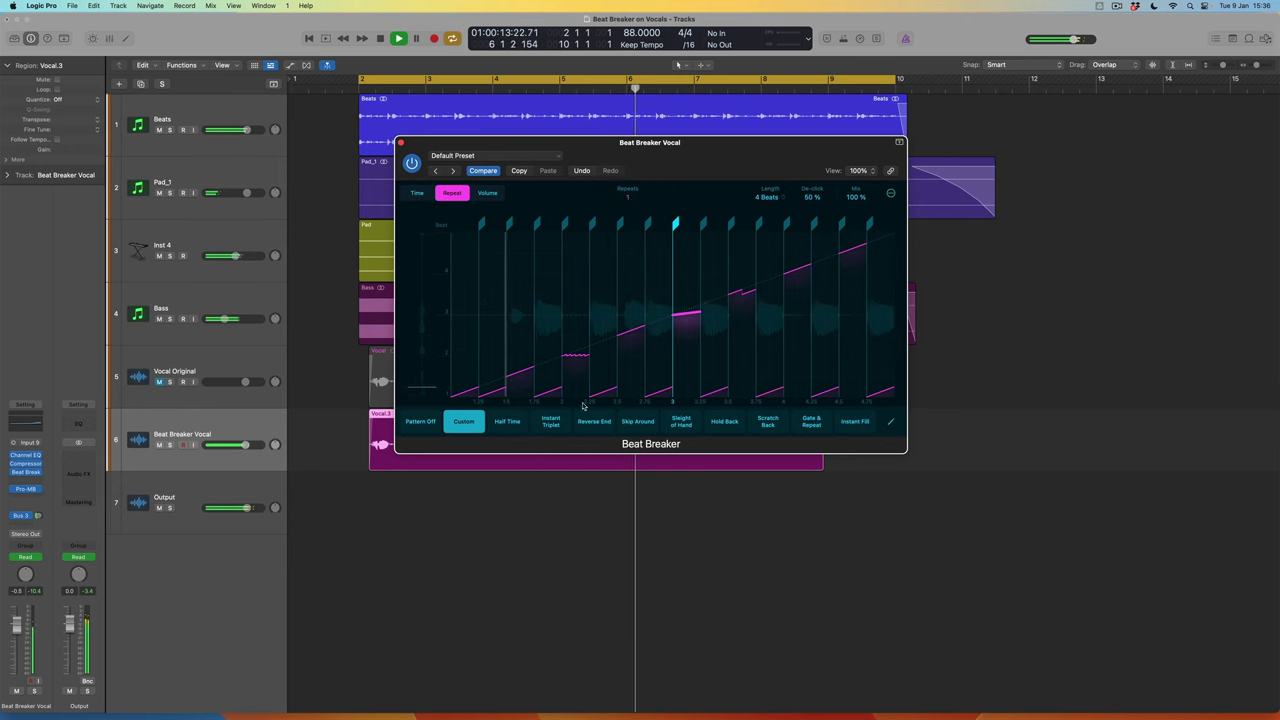
drag(580, 370, 583, 414)
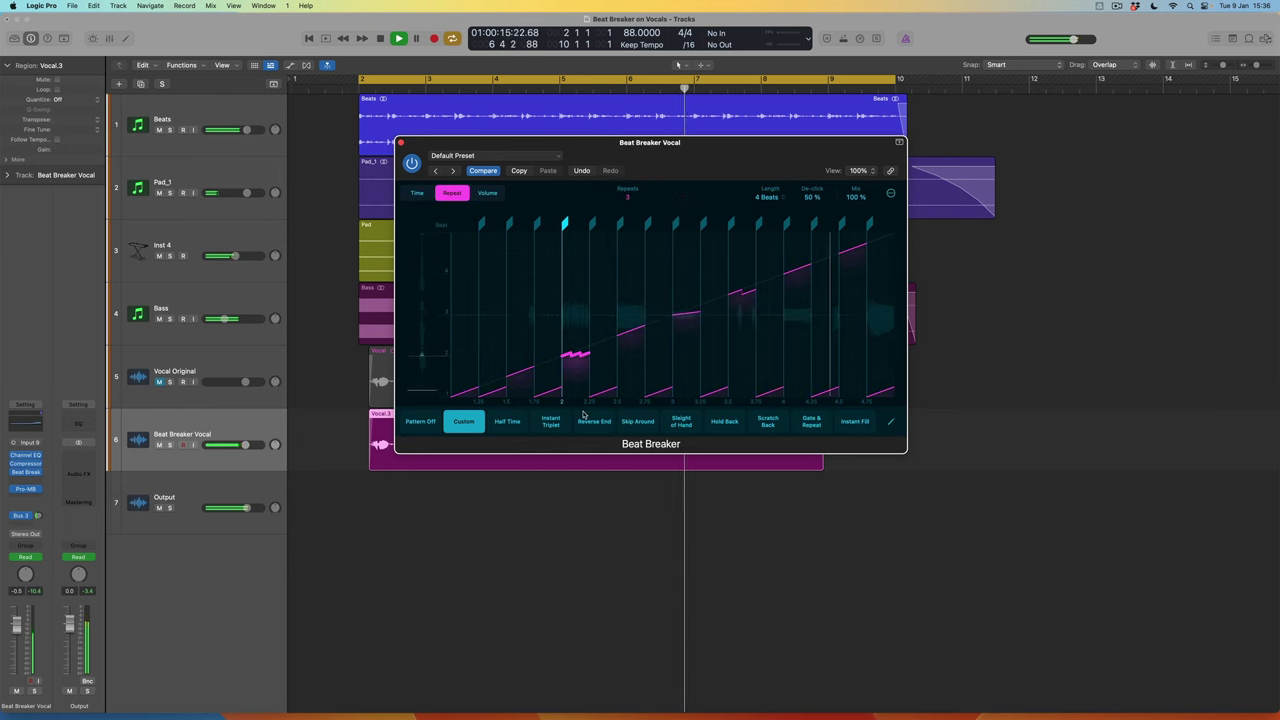
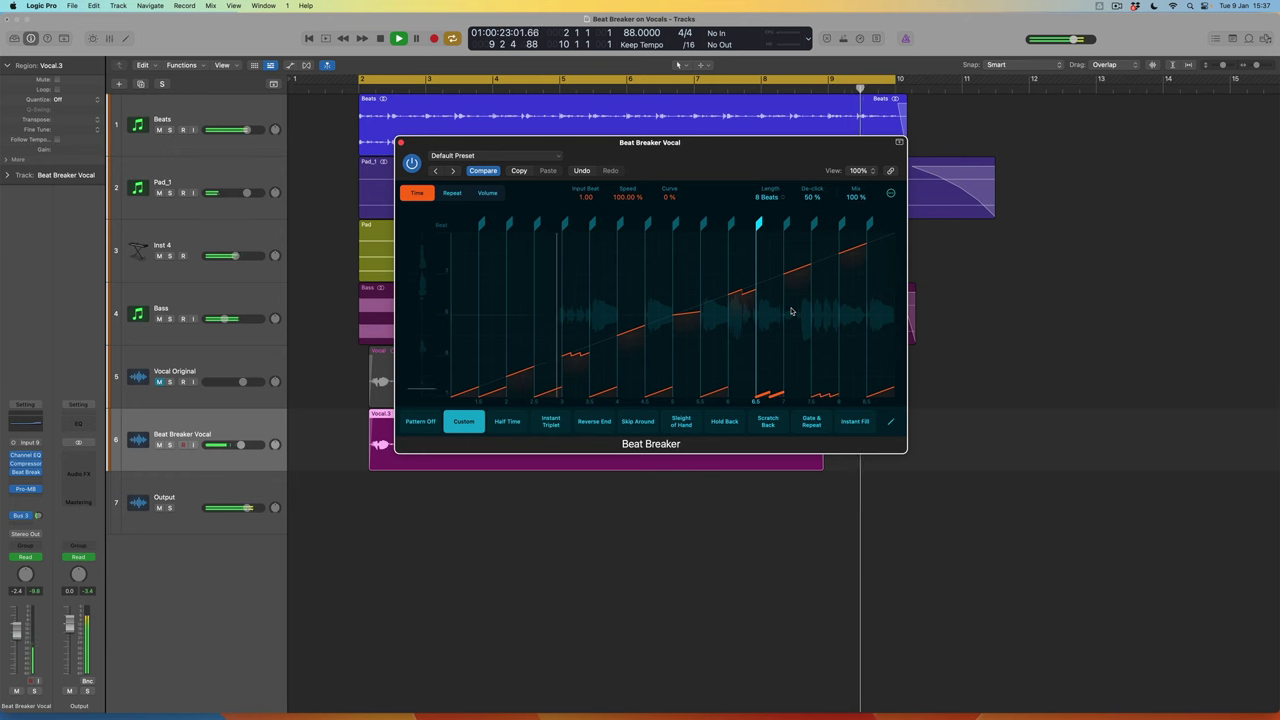
- Stop playback, try a Beat Breaker pattern length of 2 Beats and play the result
key(space)
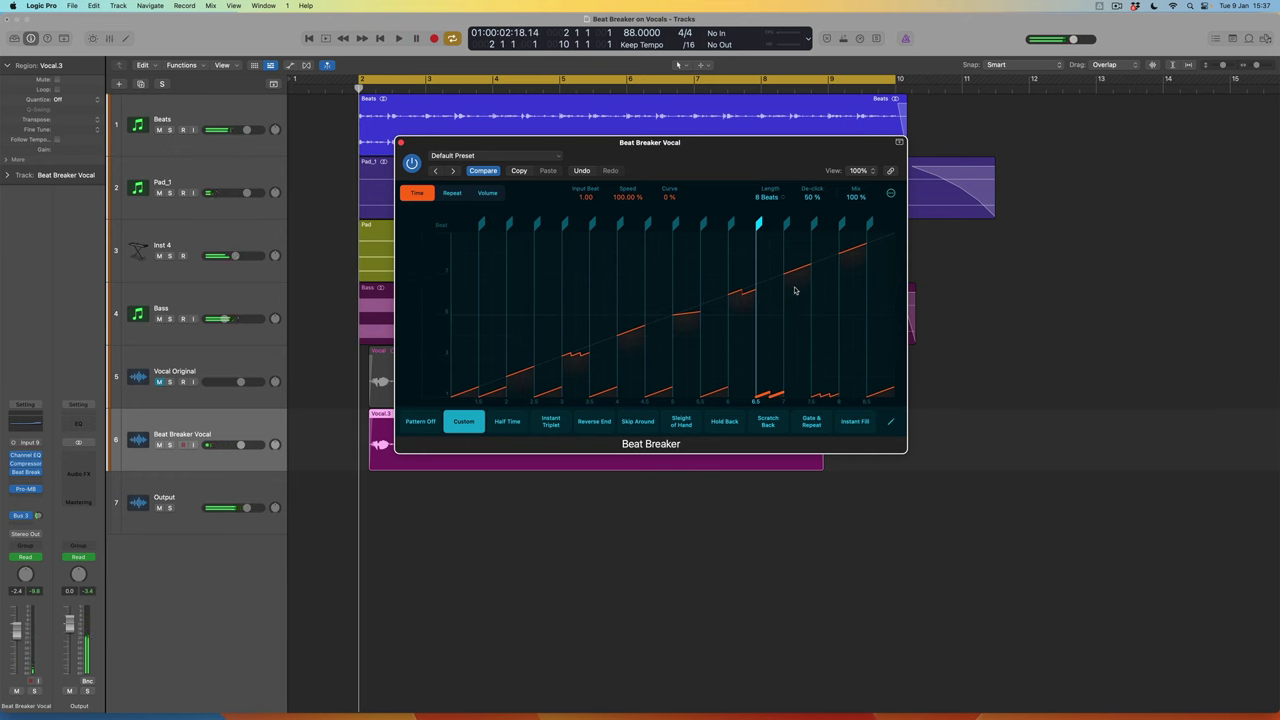
click(767, 197)
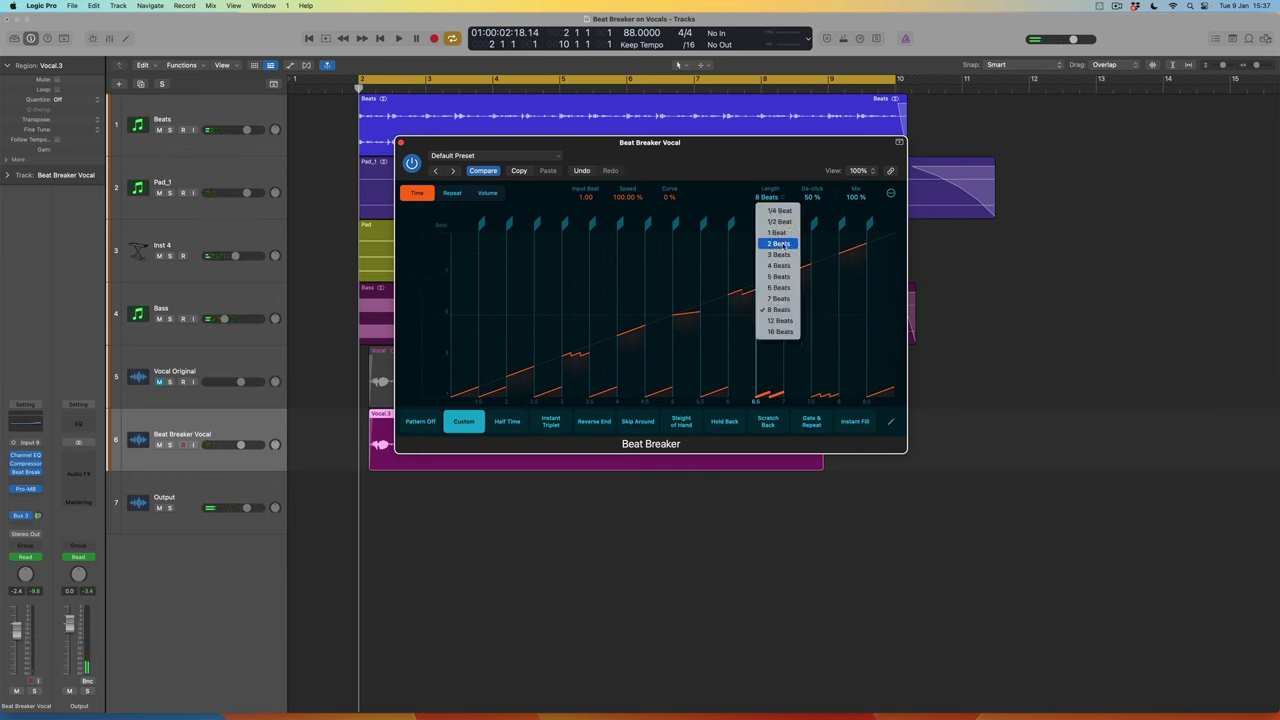
click(779, 243)
key(space)
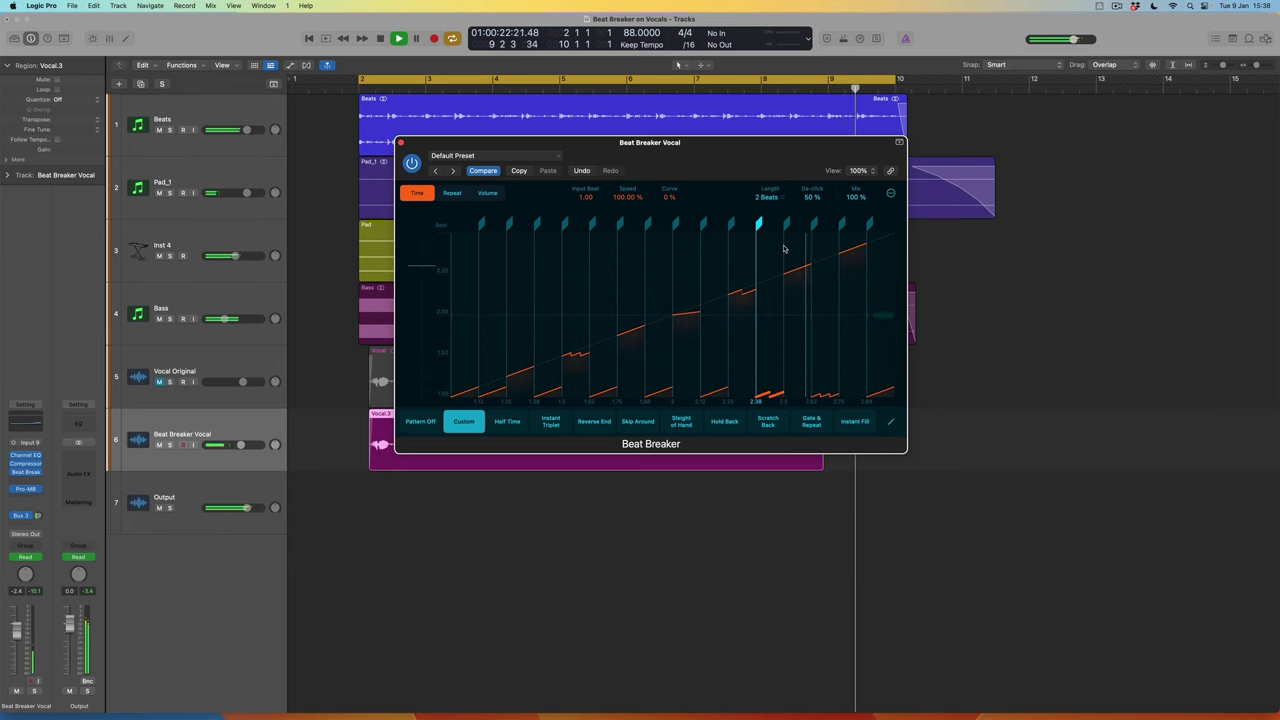
- Stop playback, set the Beat Breaker pattern length to 1 Beat and play the result
key(space)
click(767, 197)
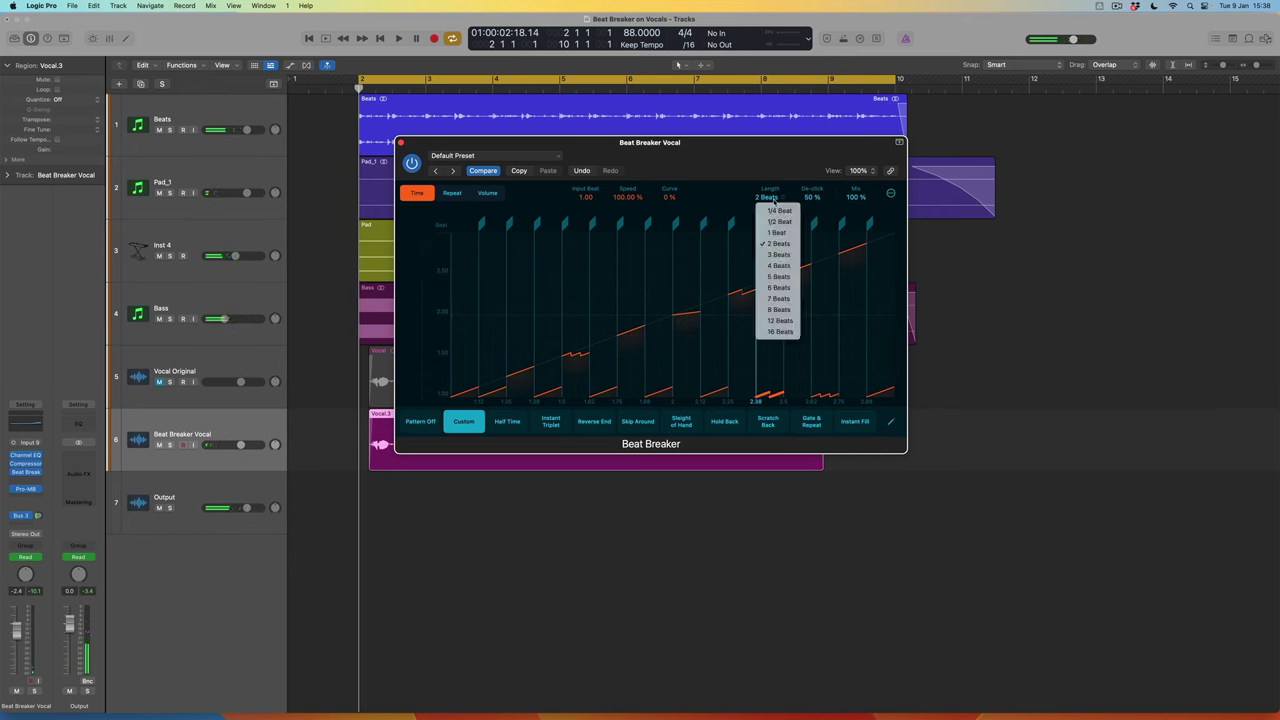
click(777, 233)
key(space)
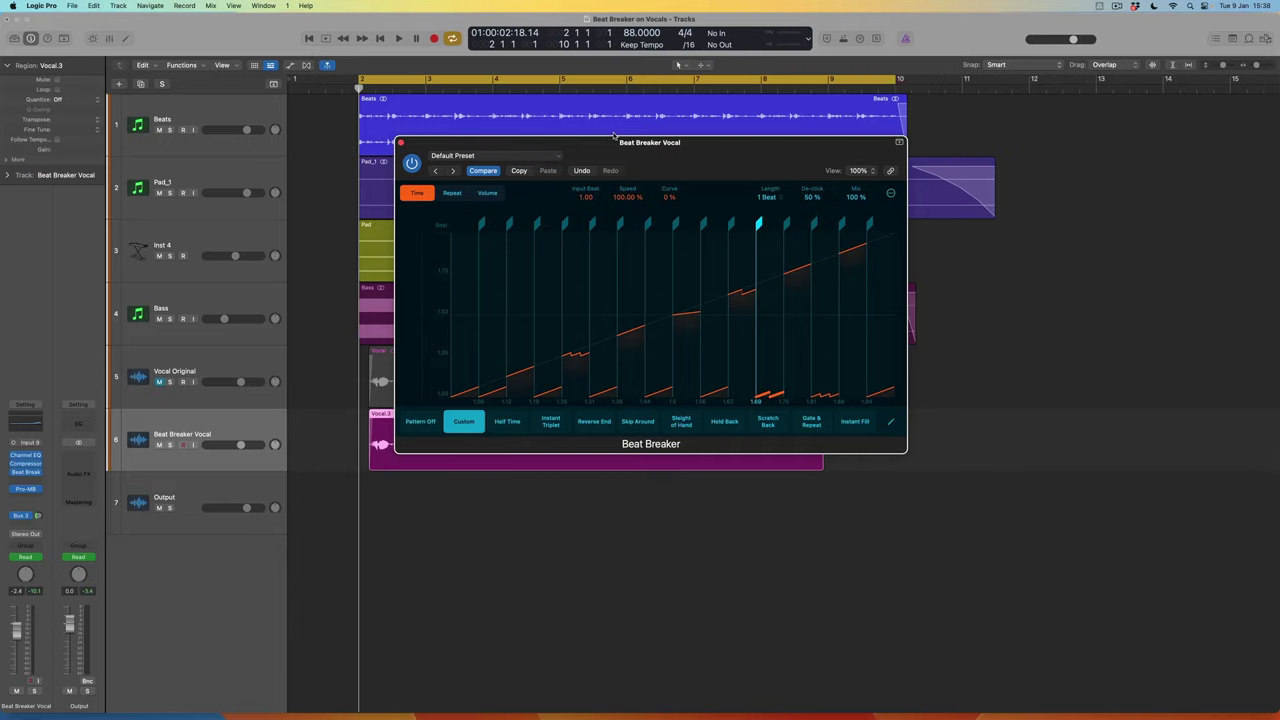
- Move the Beat Breaker window aside and insert a mono AutoFilter after Beat Breaker on the Beat Breaker Vocal track
drag(614, 135, 780, 186)
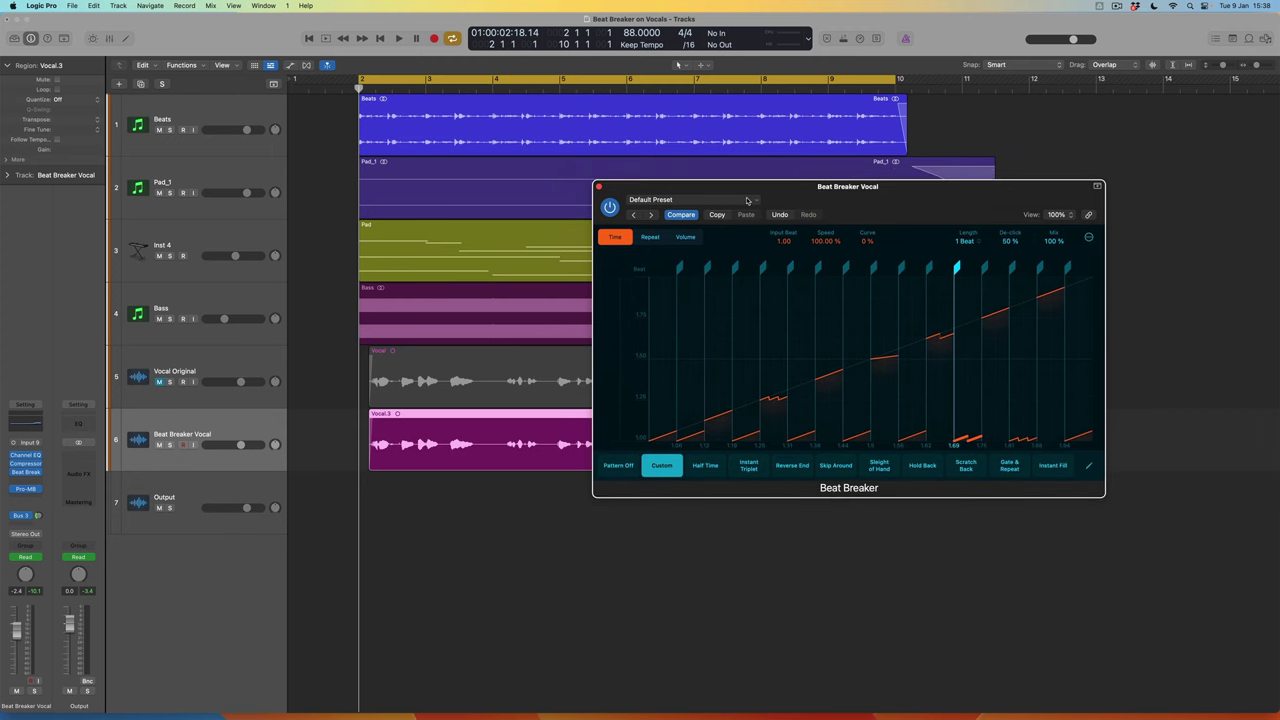
click(159, 382)
click(206, 373)
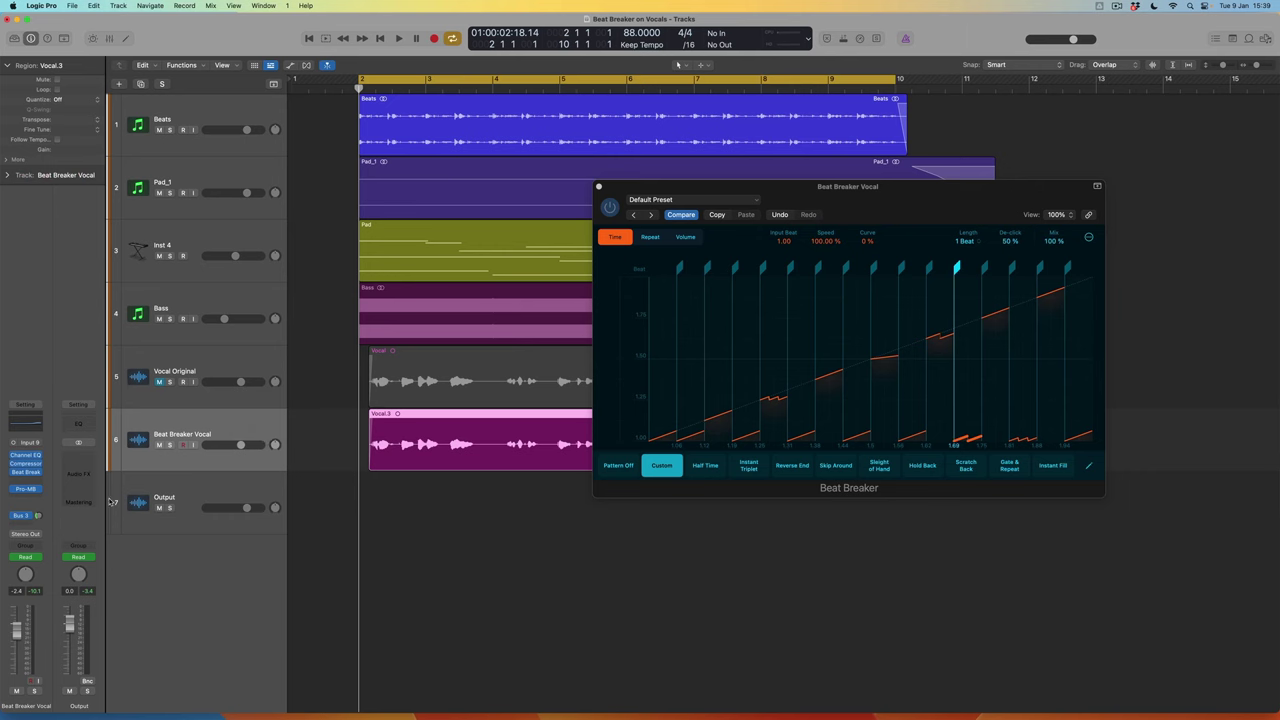
click(38, 482)
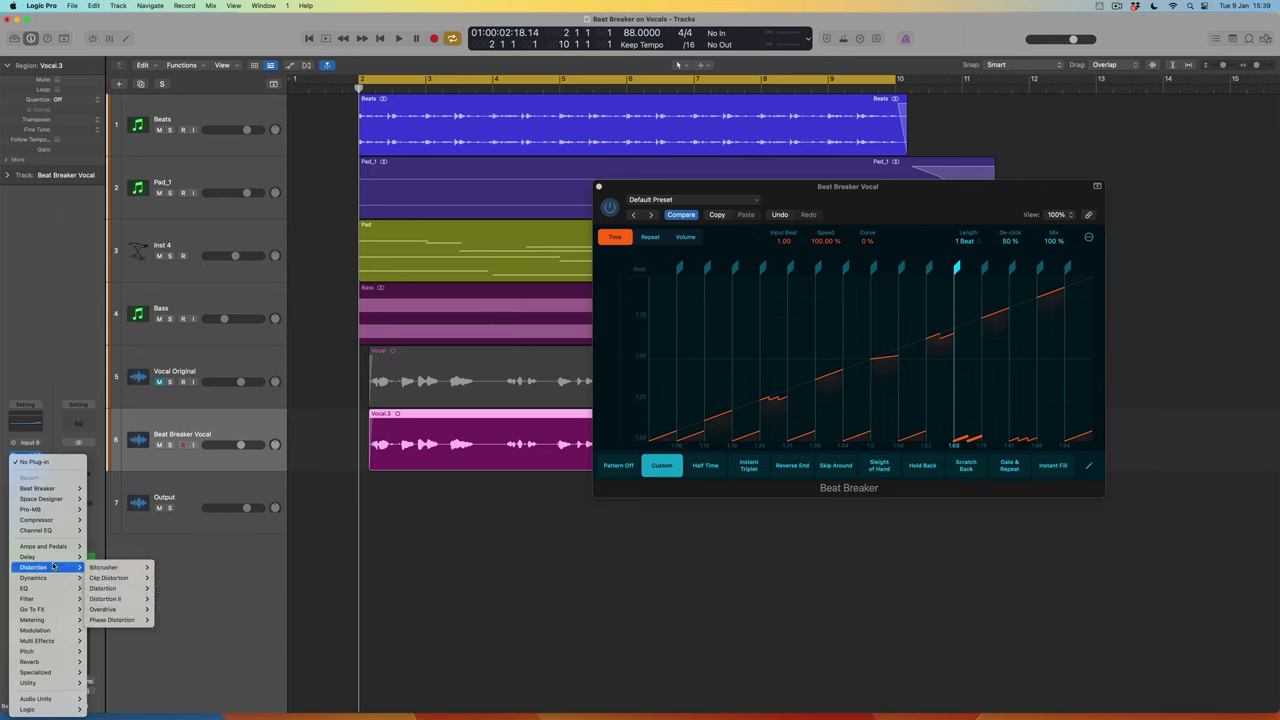
mouse_move(52, 599)
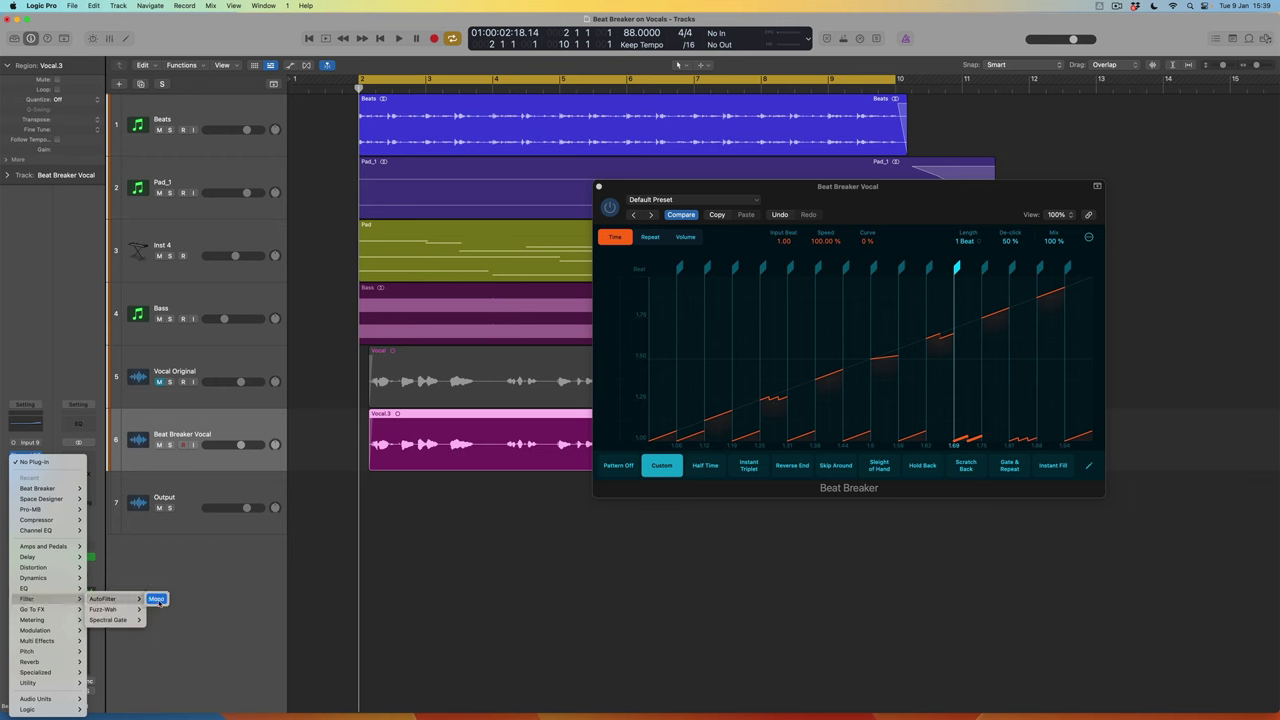
click(157, 599)
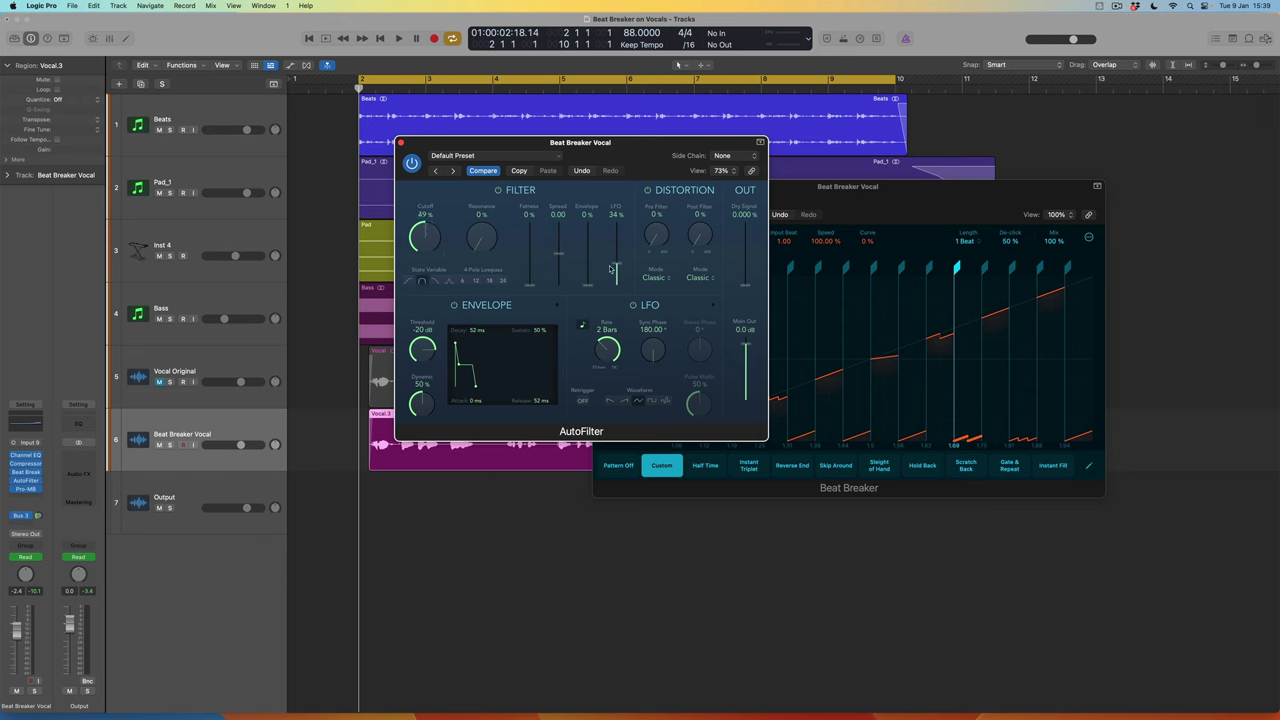
- Solo the Beat Breaker Vocal track and, during playback, set AutoFilter's cutoff to 60% and its LFO amount to 47%
click(170, 445)
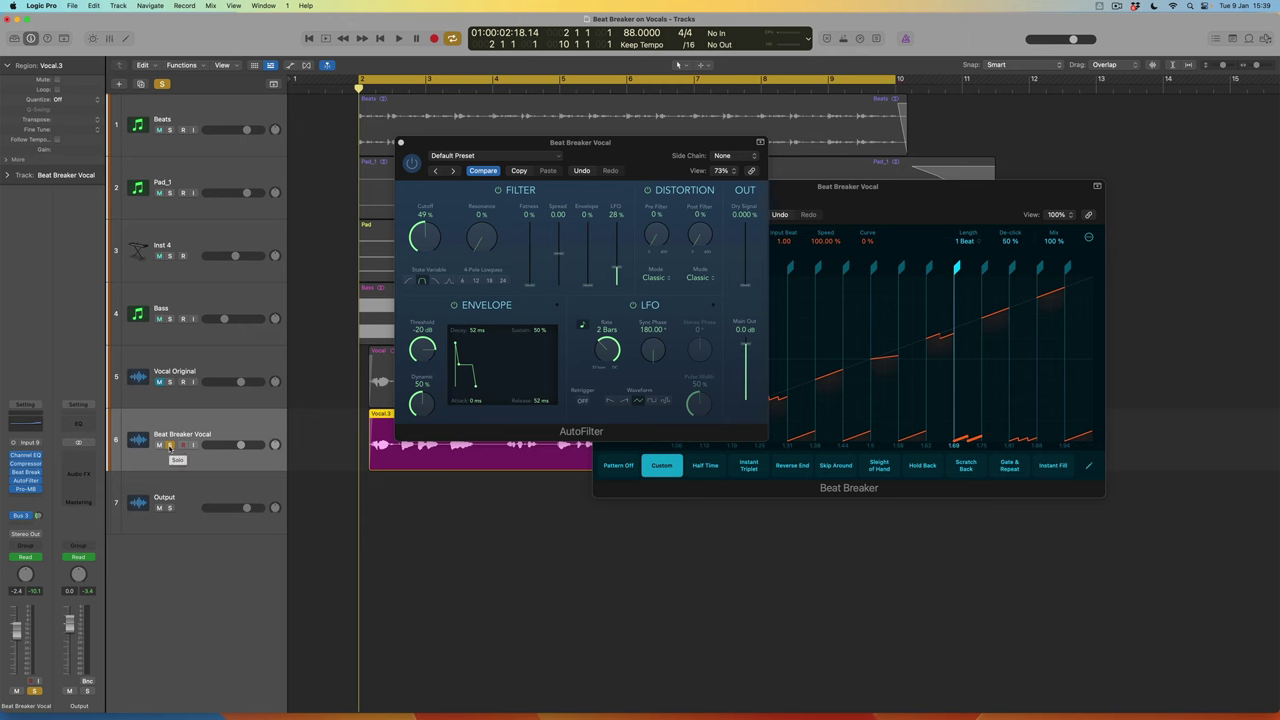
key(space)
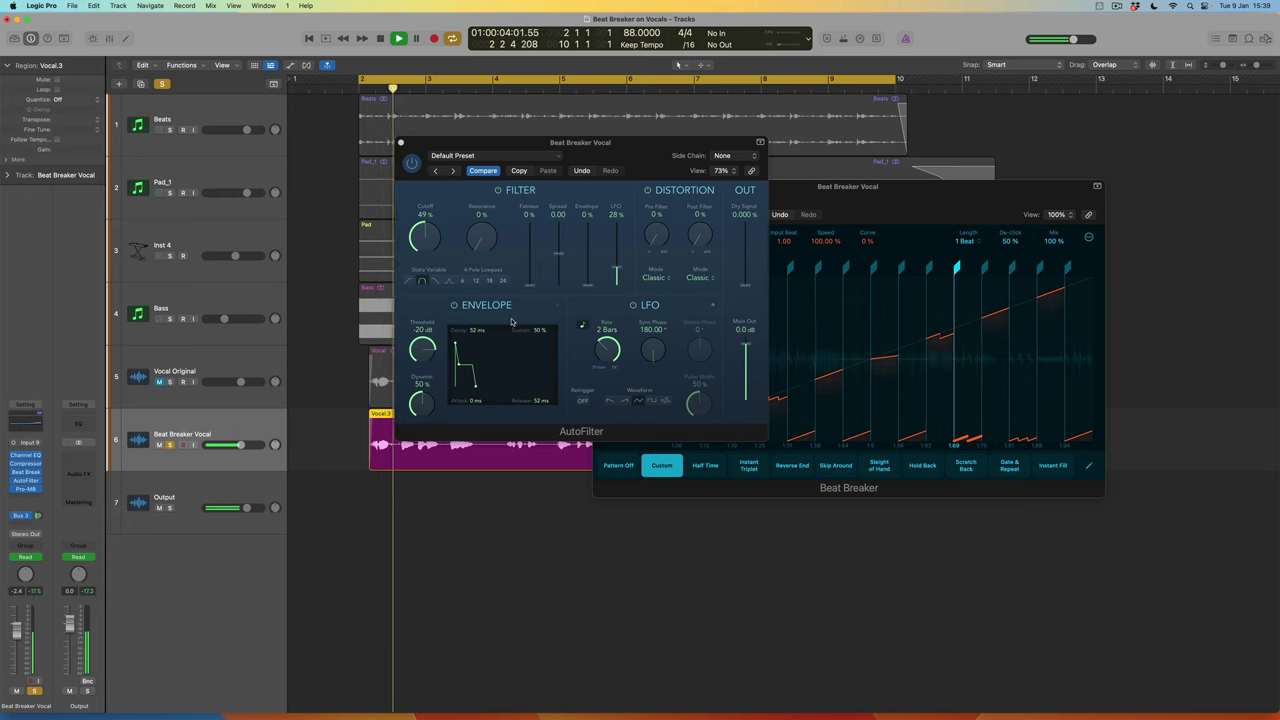
drag(617, 277, 617, 266)
drag(425, 237, 428, 231)
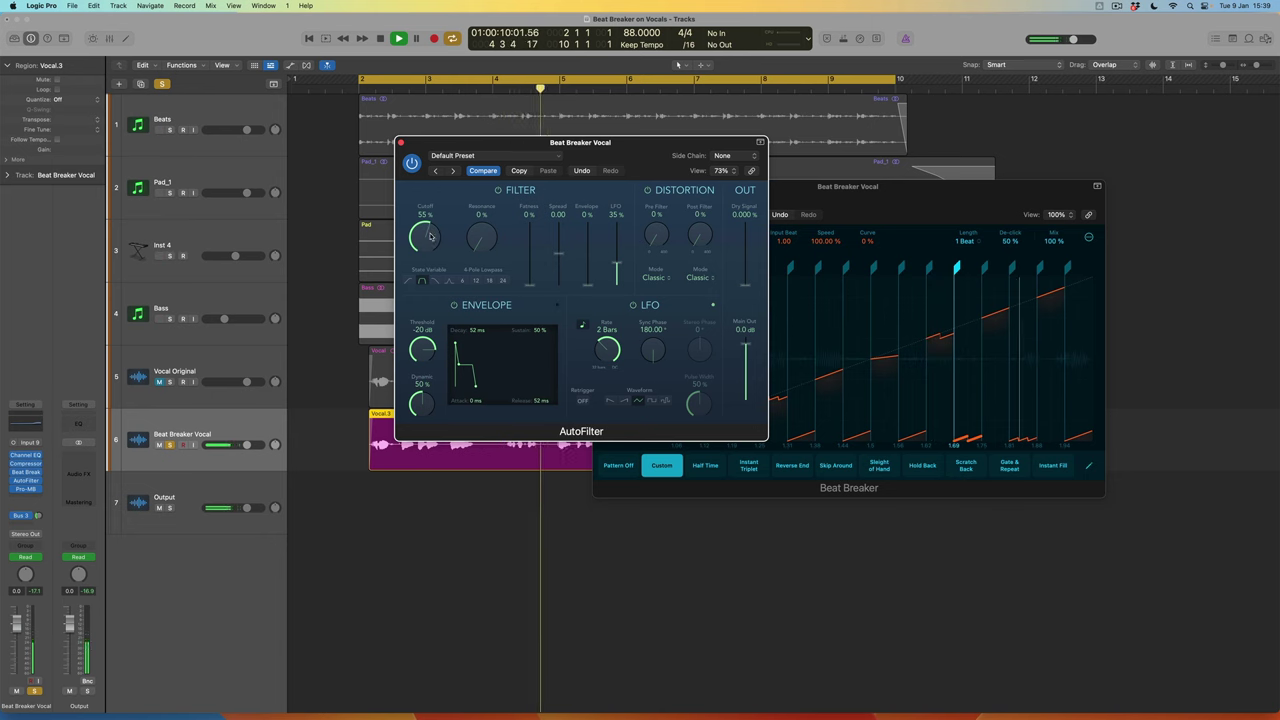
drag(430, 233, 427, 232)
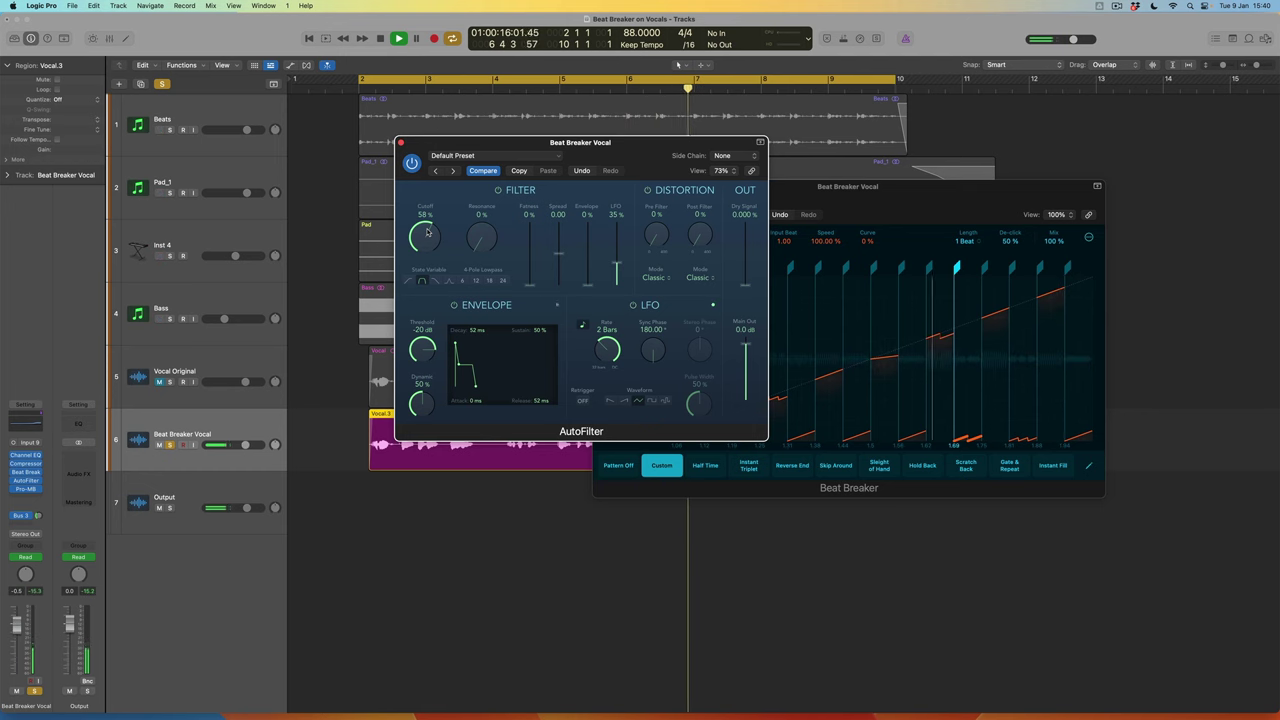
drag(428, 232, 446, 237)
drag(617, 258, 617, 257)
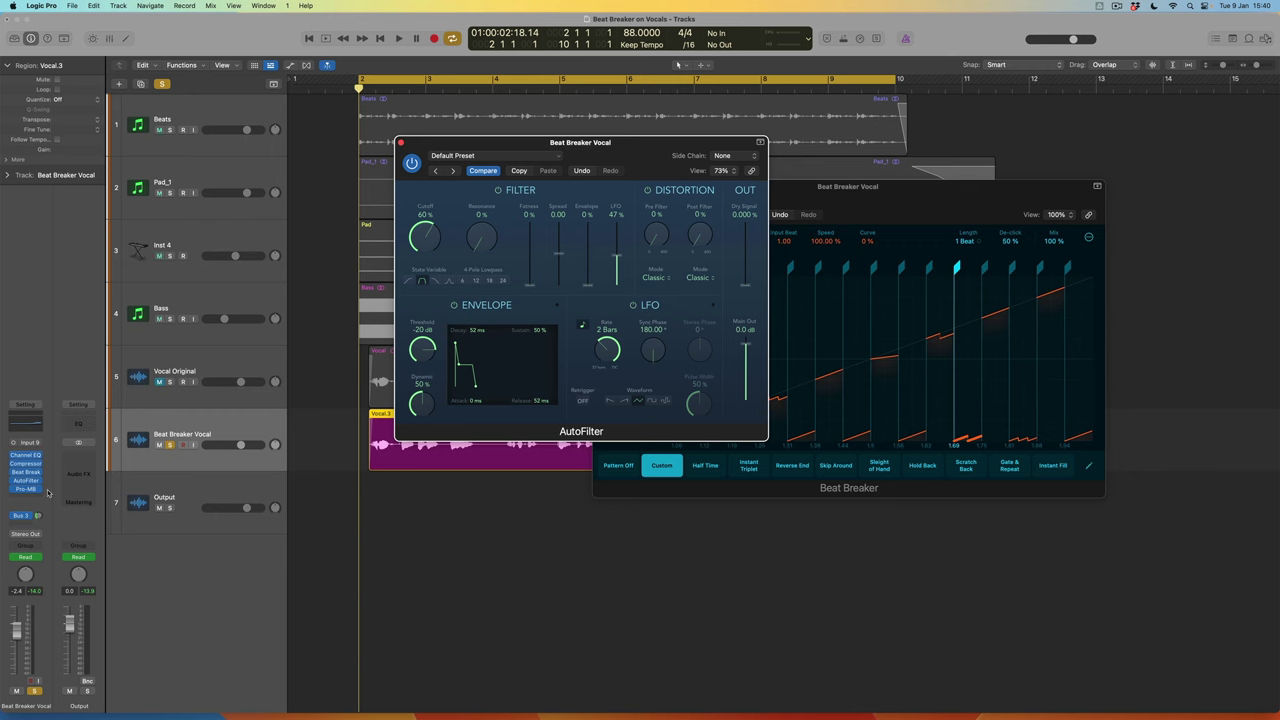
- Insert a Tremolo after Pro-MB on the Beat Breaker Vocal track and set its rate to 1/2 during playback
click(38, 498)
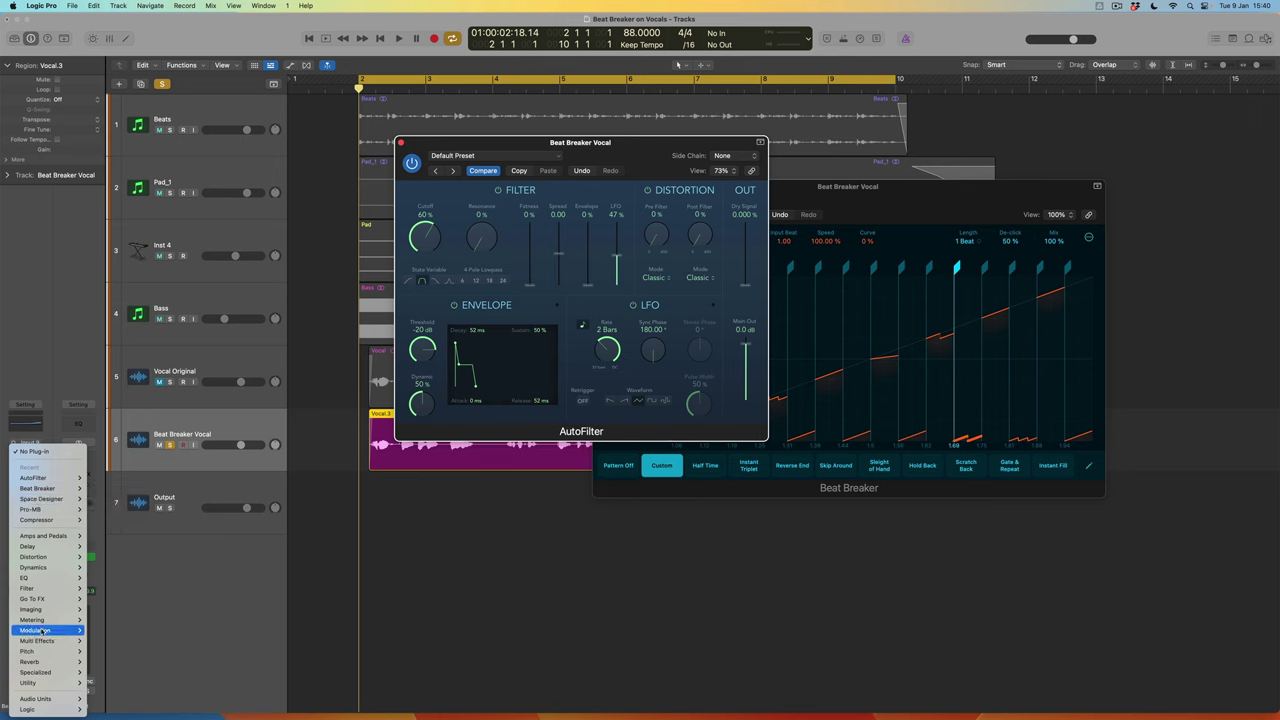
mouse_move(44, 630)
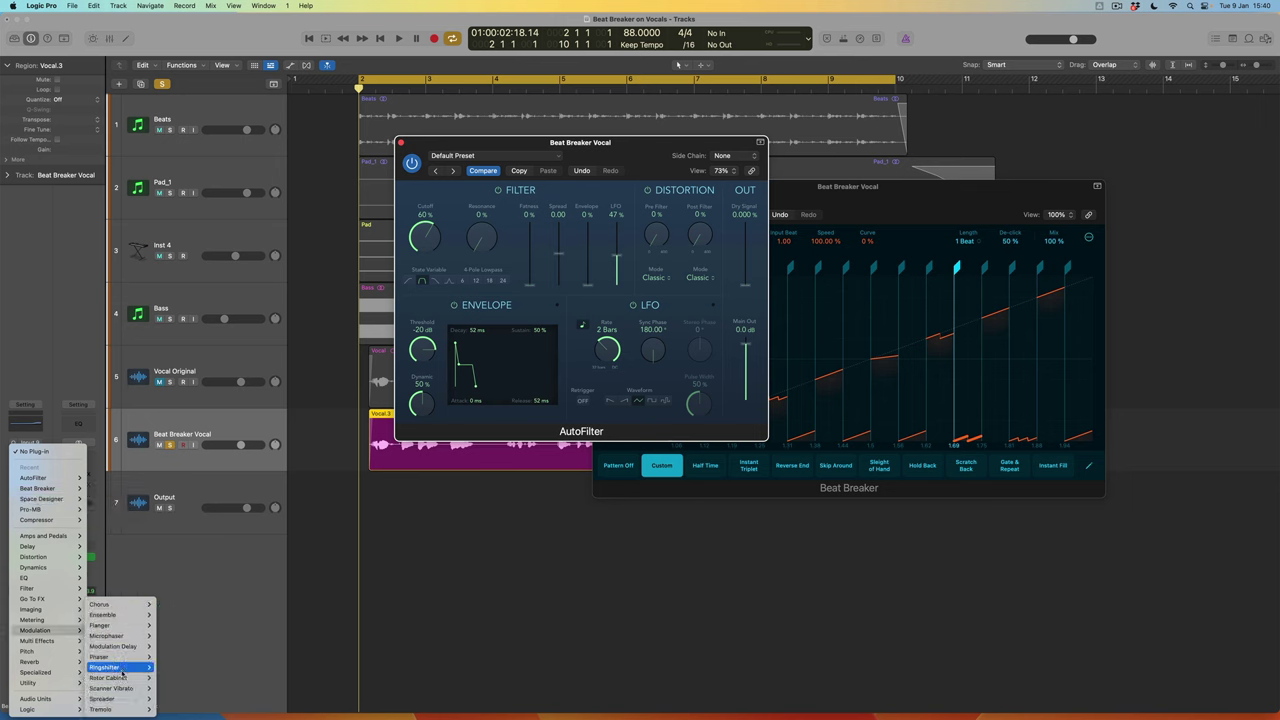
click(166, 709)
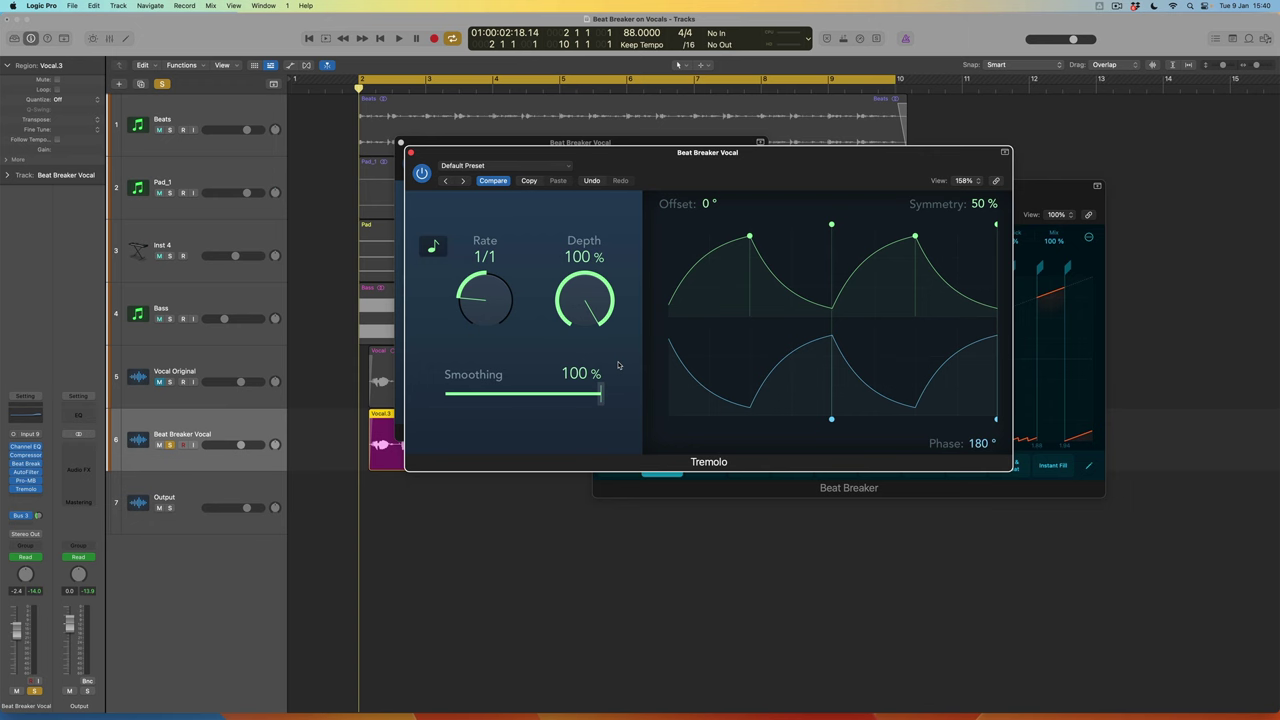
key(space)
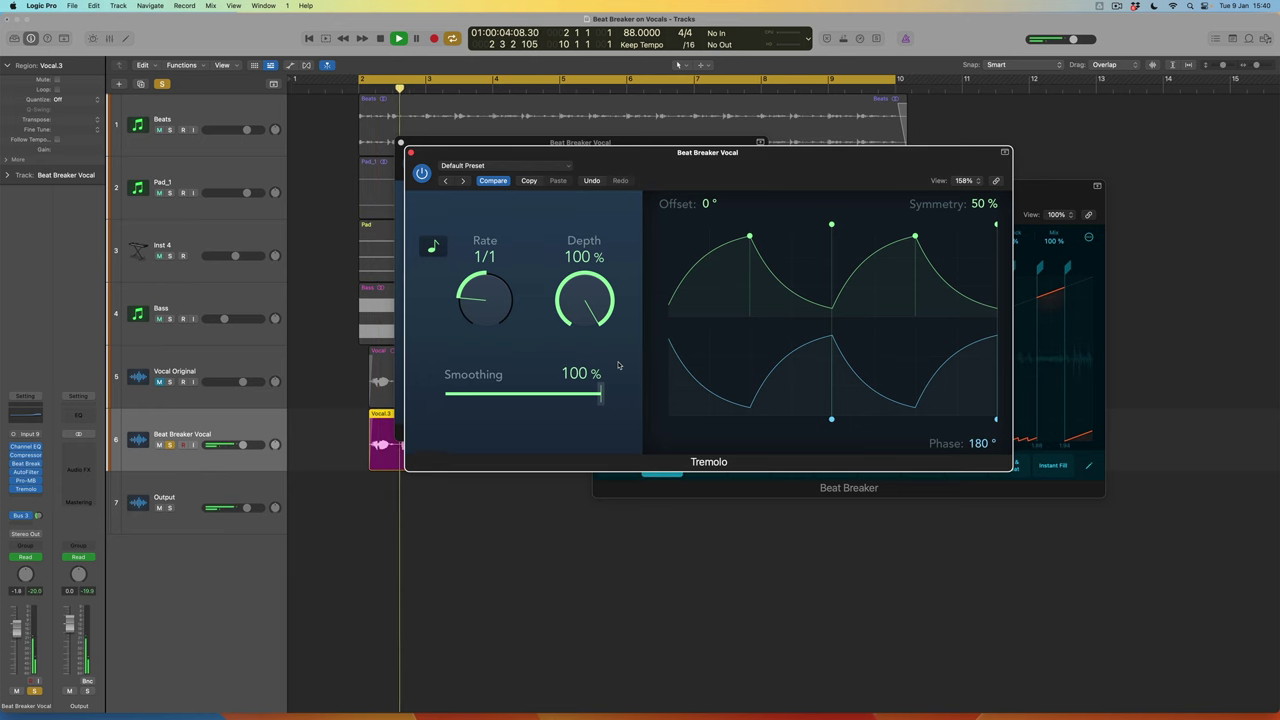
drag(499, 302, 499, 296)
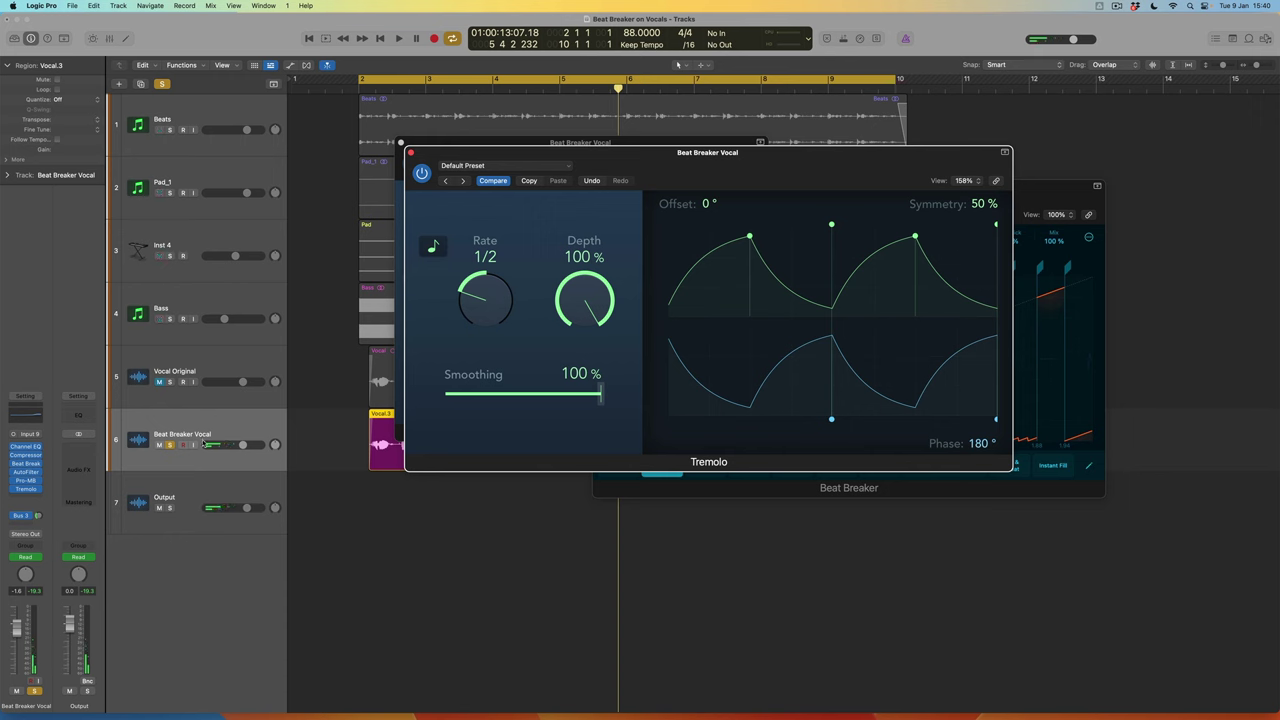
- Unsolo the Beat Breaker Vocal track, unmute Vocal Original, and play both vocals in the mix, closing the Tremolo window
click(171, 445)
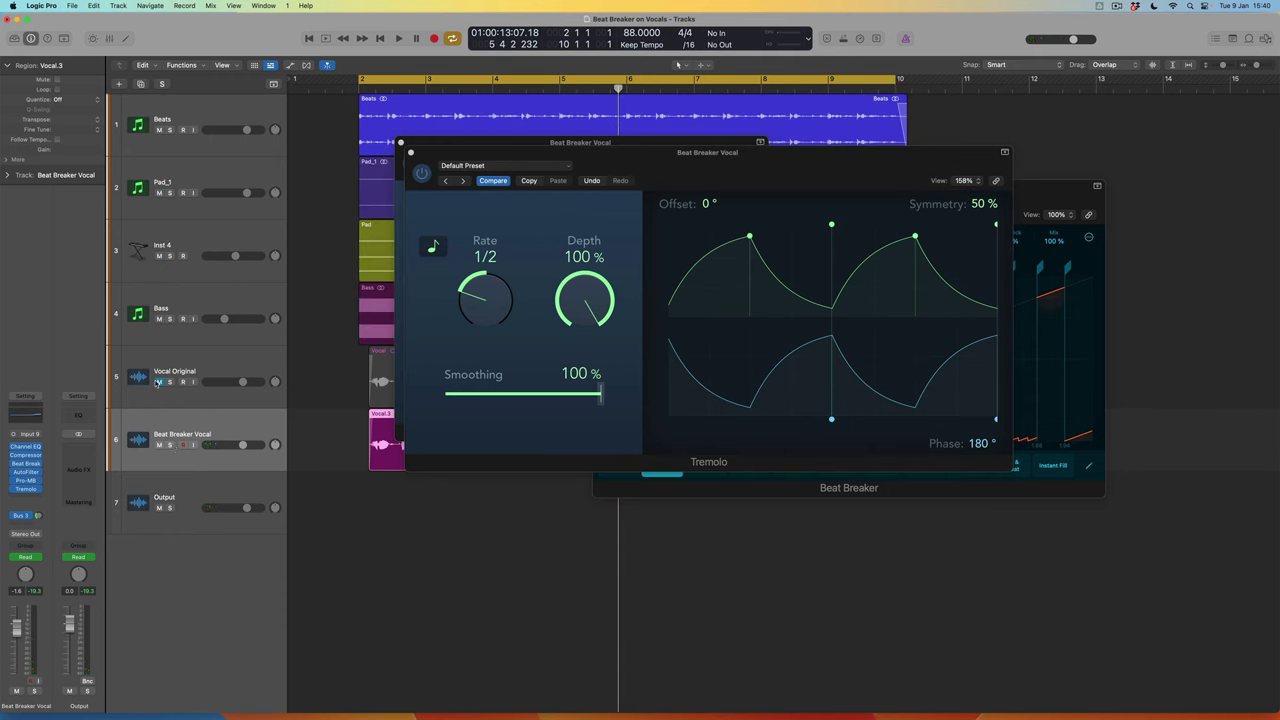
key(space)
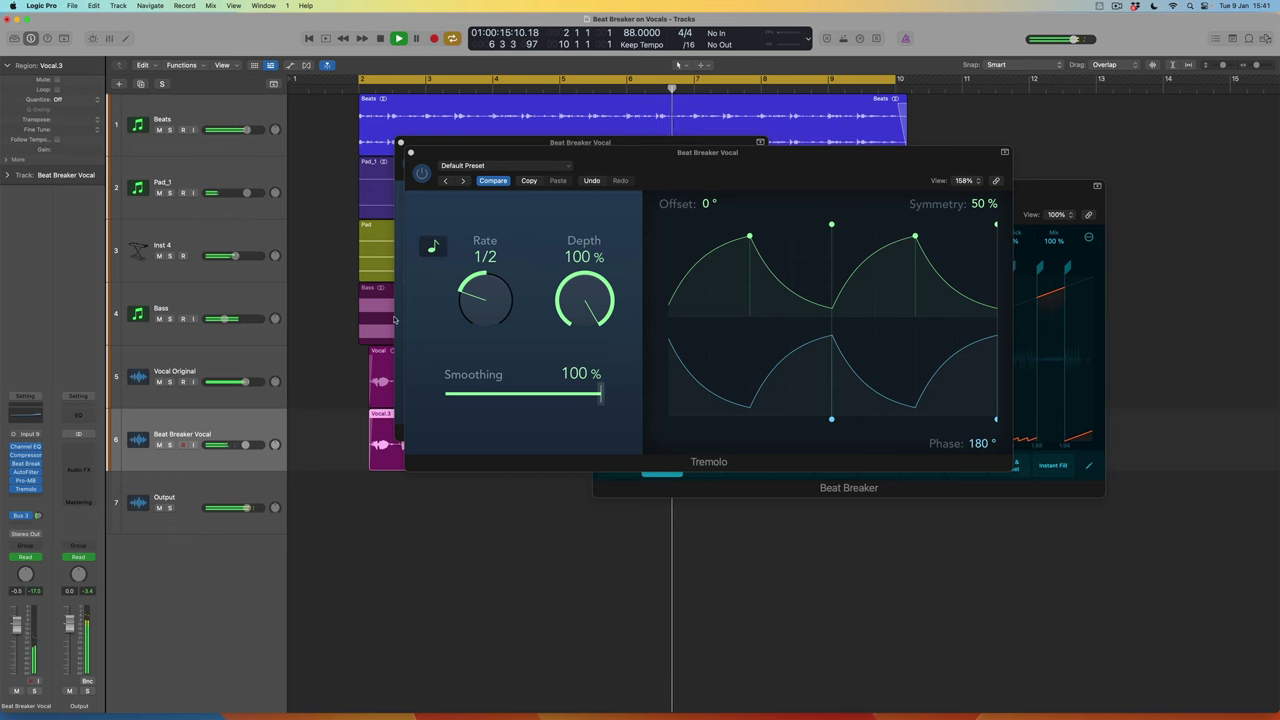
click(411, 153)
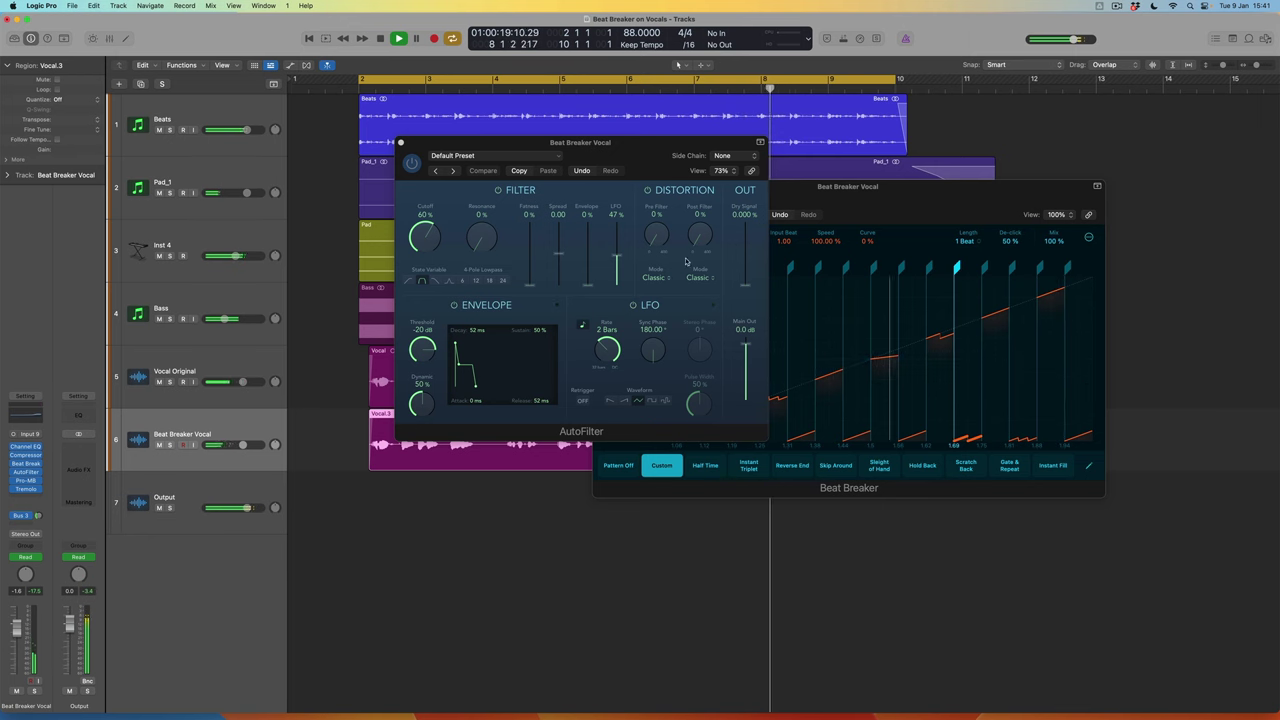
- Reduce AutoFilter's LFO amount to 27% and raise its cutoff to 63% while the mix plays
drag(617, 256, 617, 272)
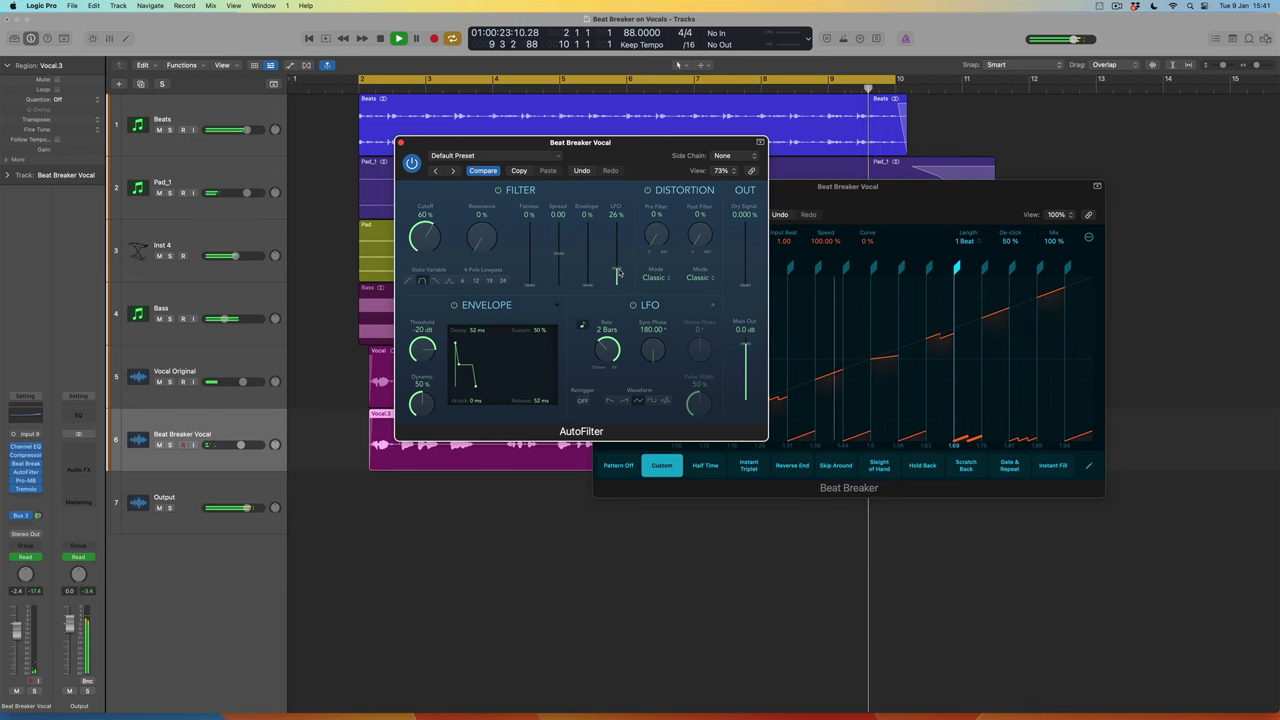
drag(470, 142, 539, 185)
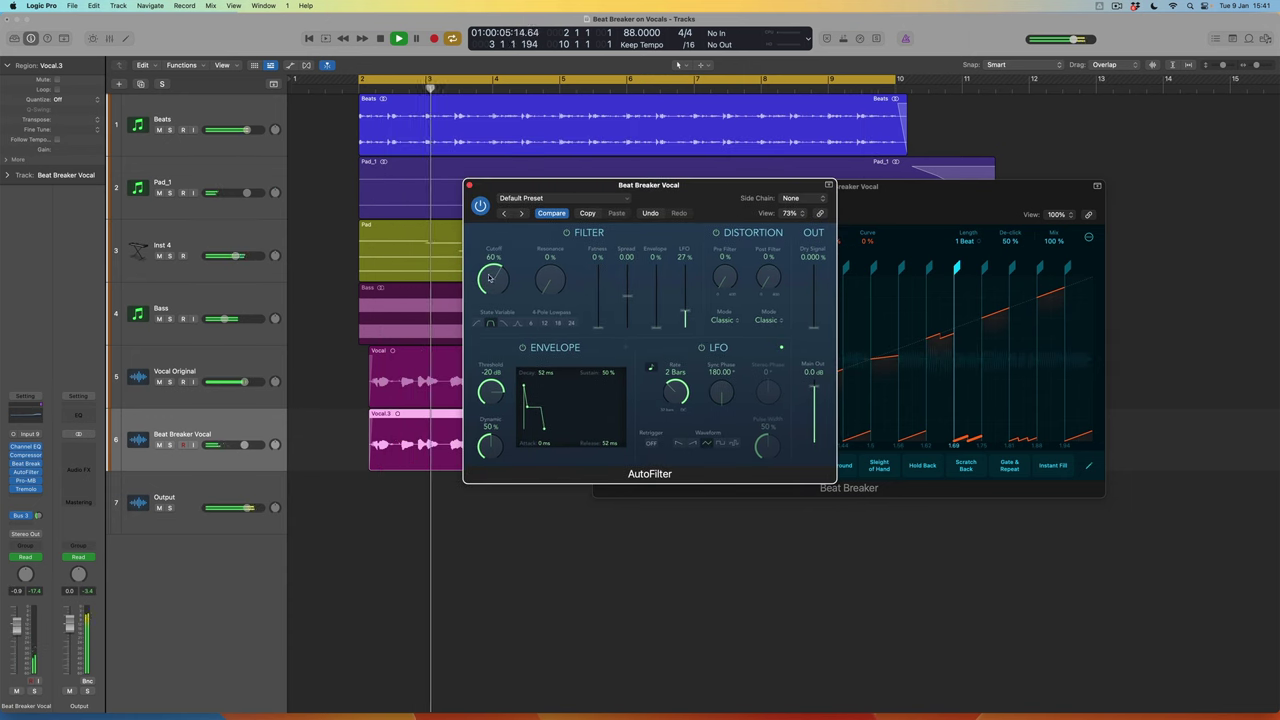
drag(490, 276, 490, 272)
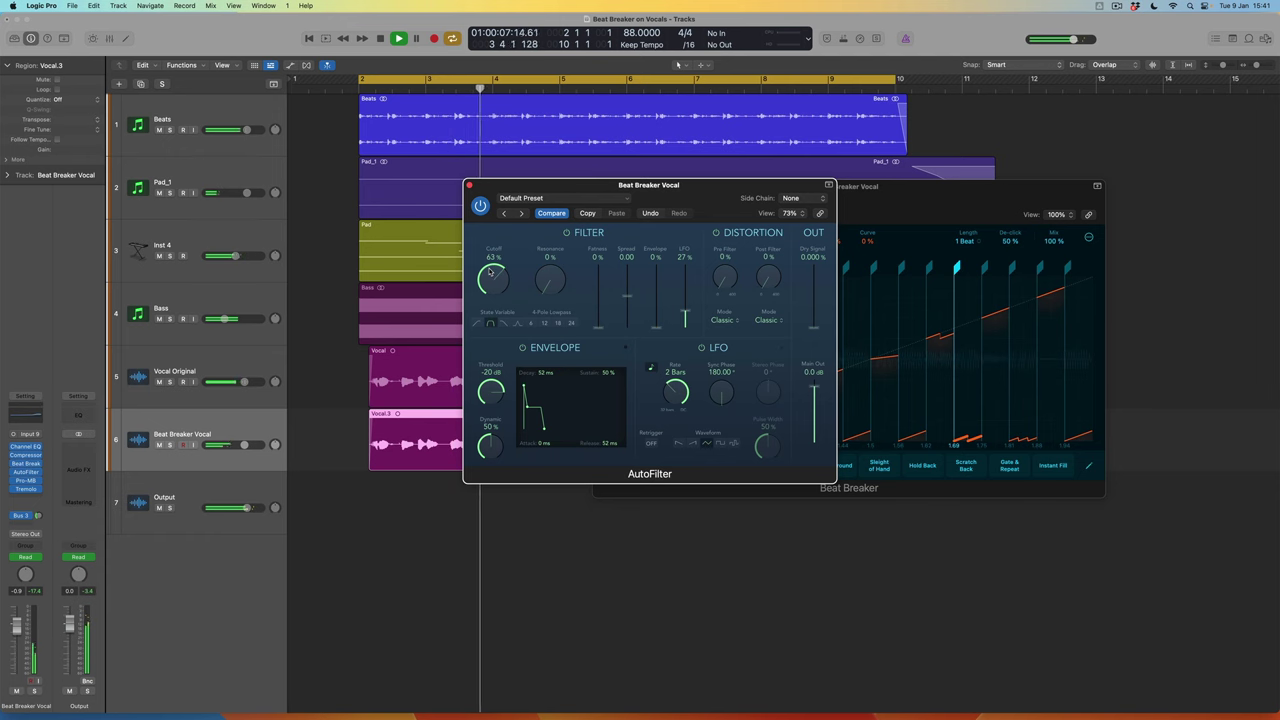
- Show the aux channel strip of the vocal's Bus 3 send and close the AutoFilter window
click(49, 521)
click(51, 516)
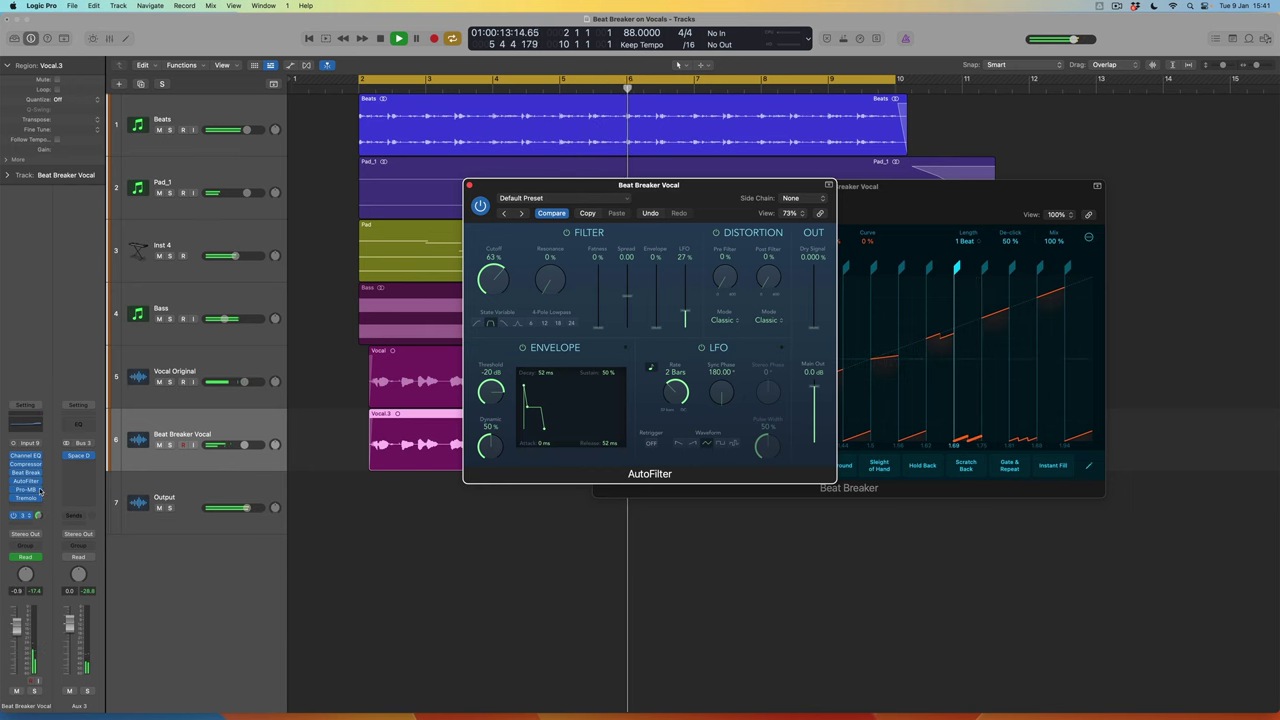
click(40, 490)
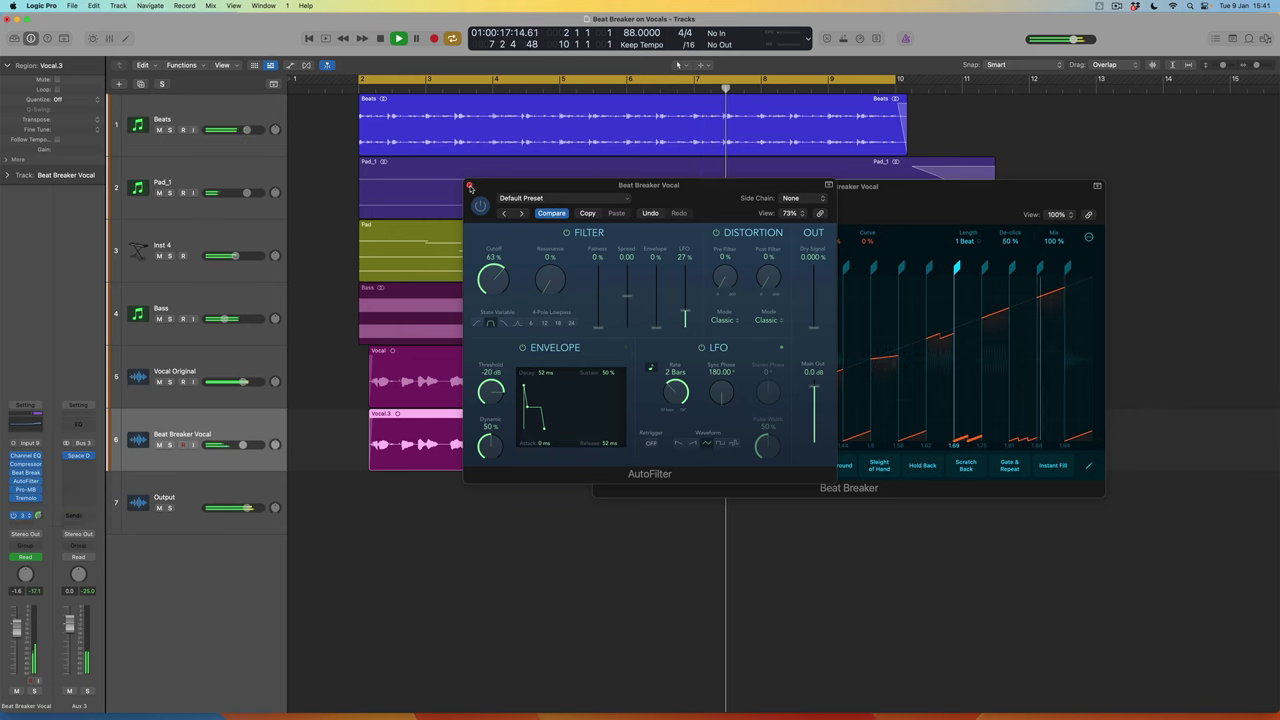
click(469, 185)
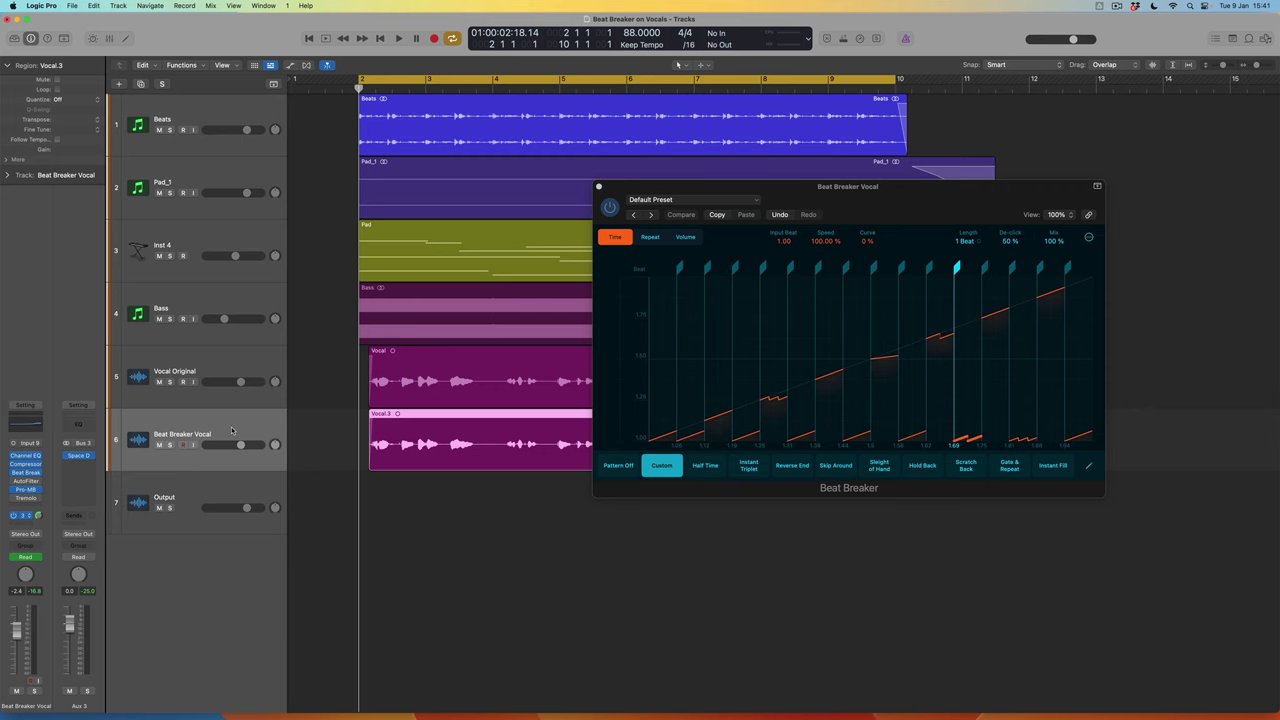
- Show track automation and choose Beat Breaker's Pattern as the automation parameter for the Beat Breaker Vocal track
key(a)
click(212, 451)
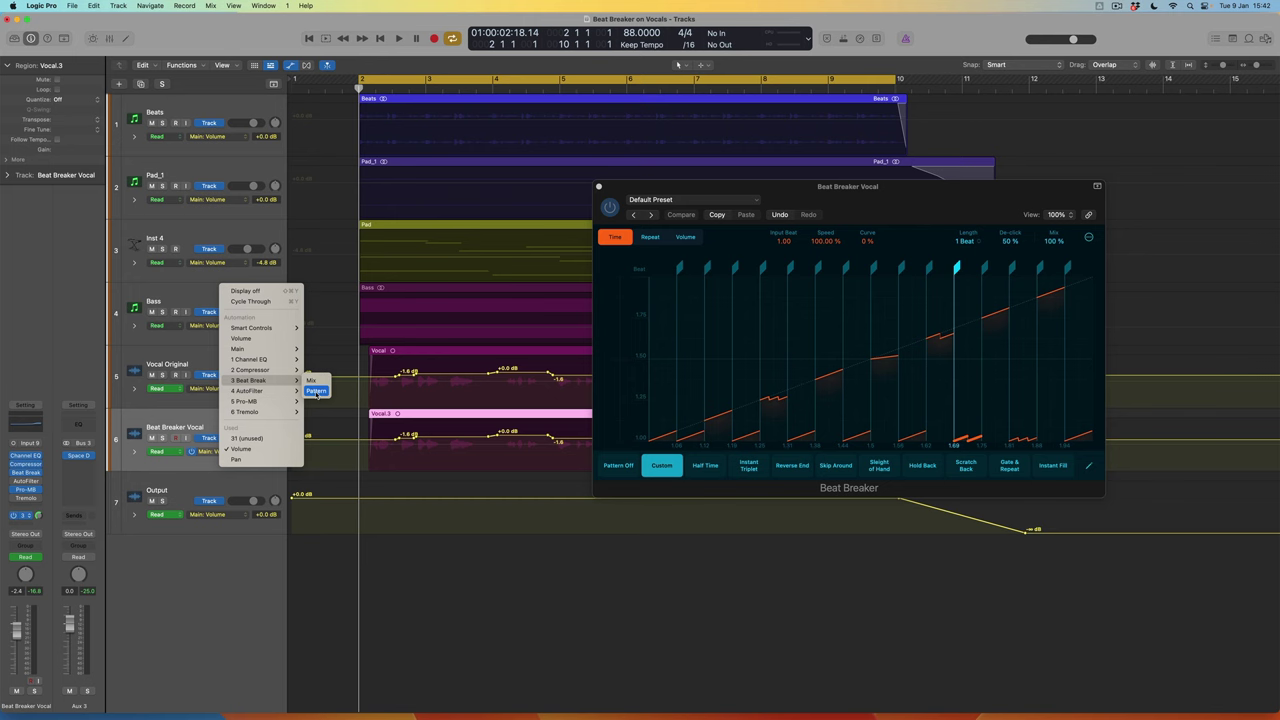
click(316, 391)
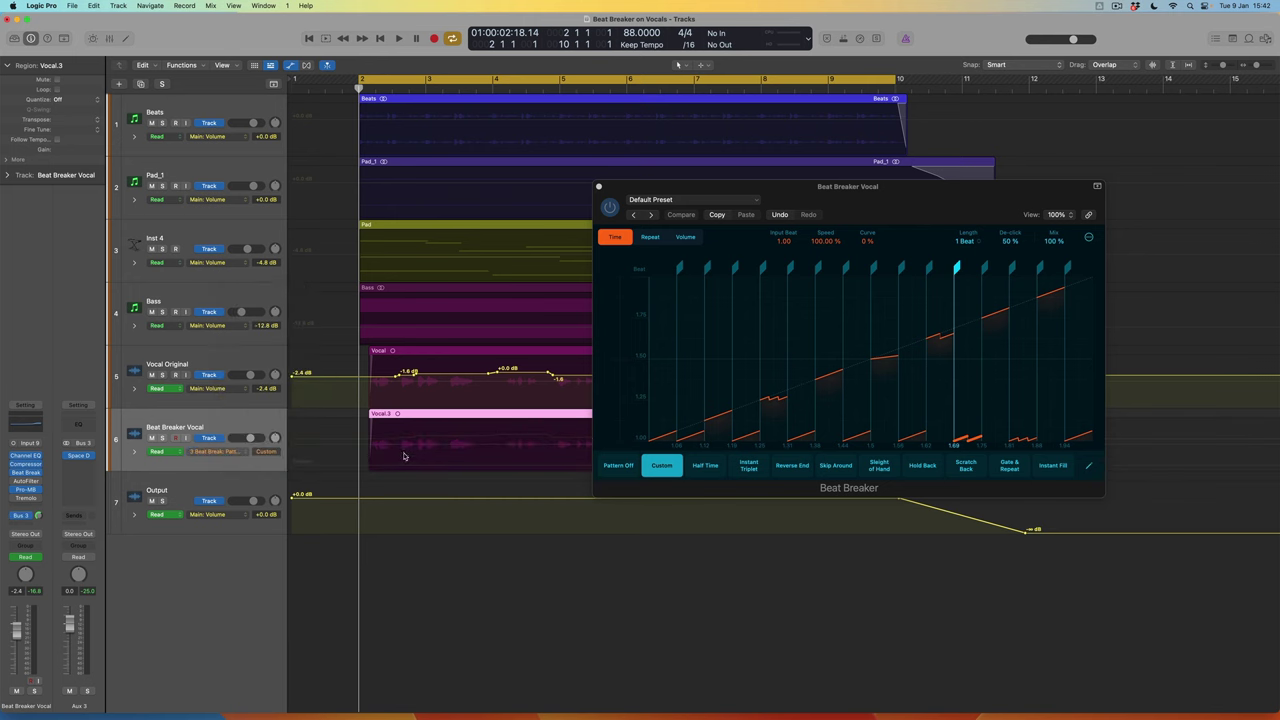